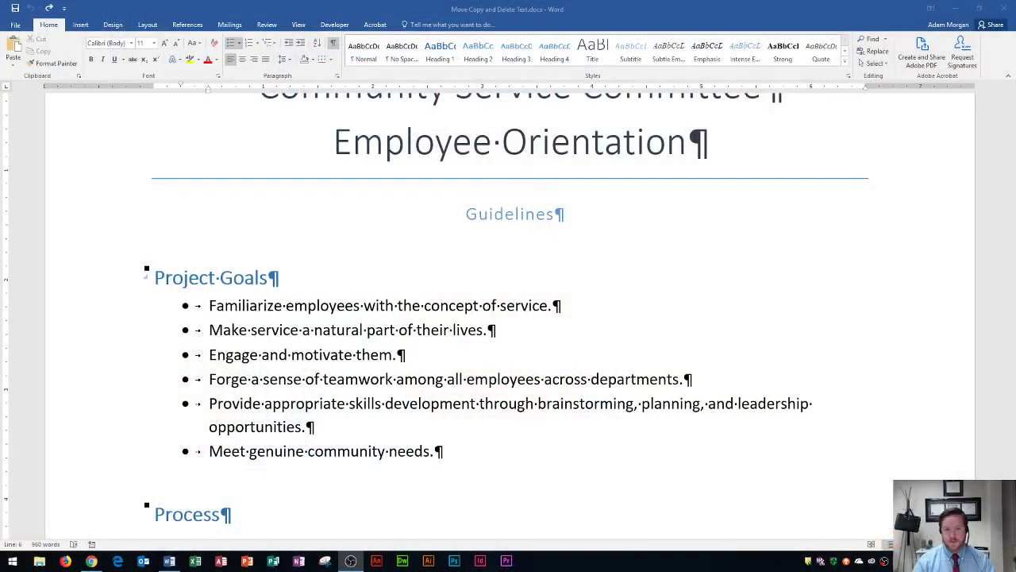
Delete 'natural' from the second goal so it reads 'Make service a part of their lives.'.
scroll(666, 289, "up", 3)
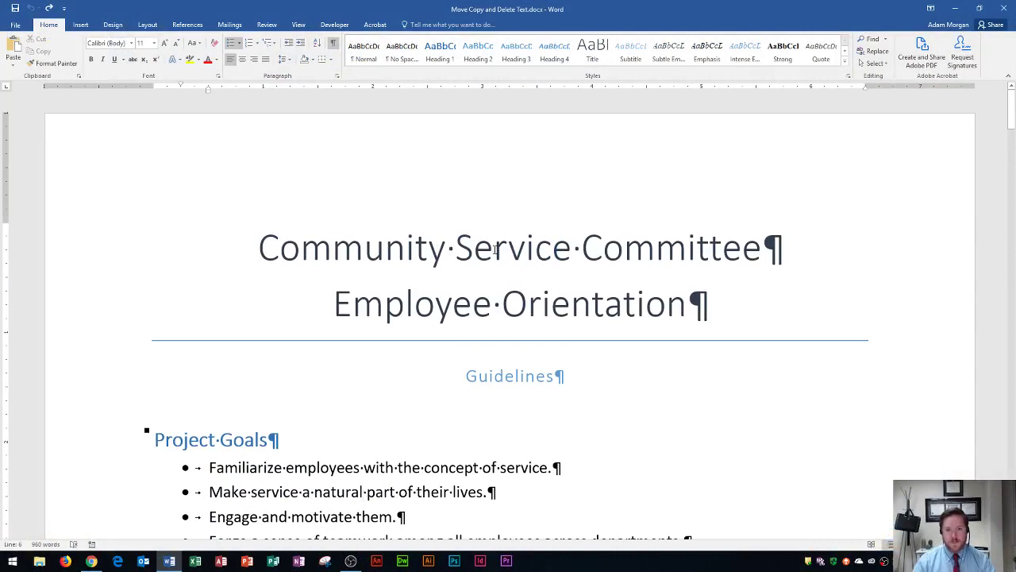
scroll(576, 275, "down", 2)
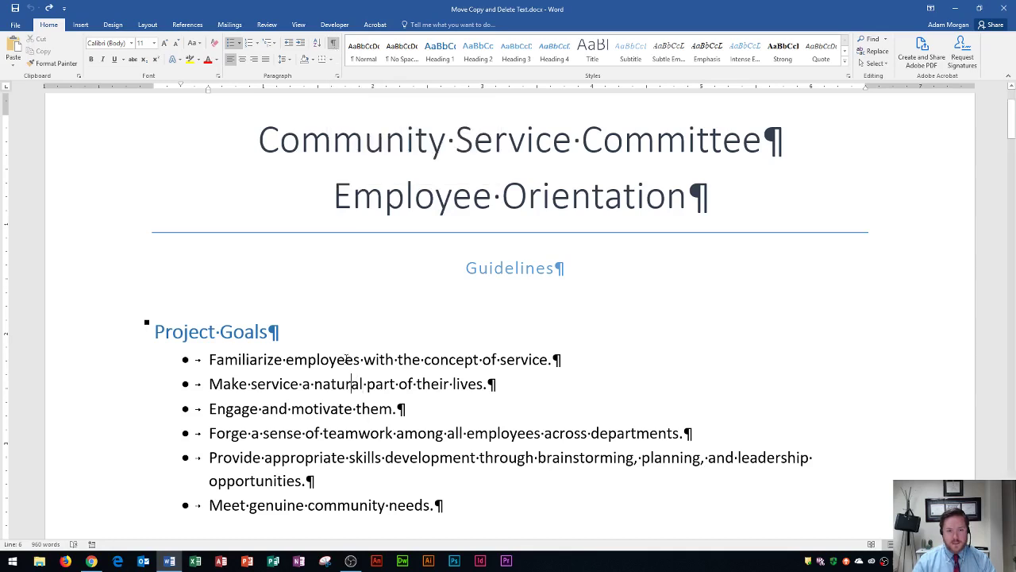
scroll(350, 364, "down", 1)
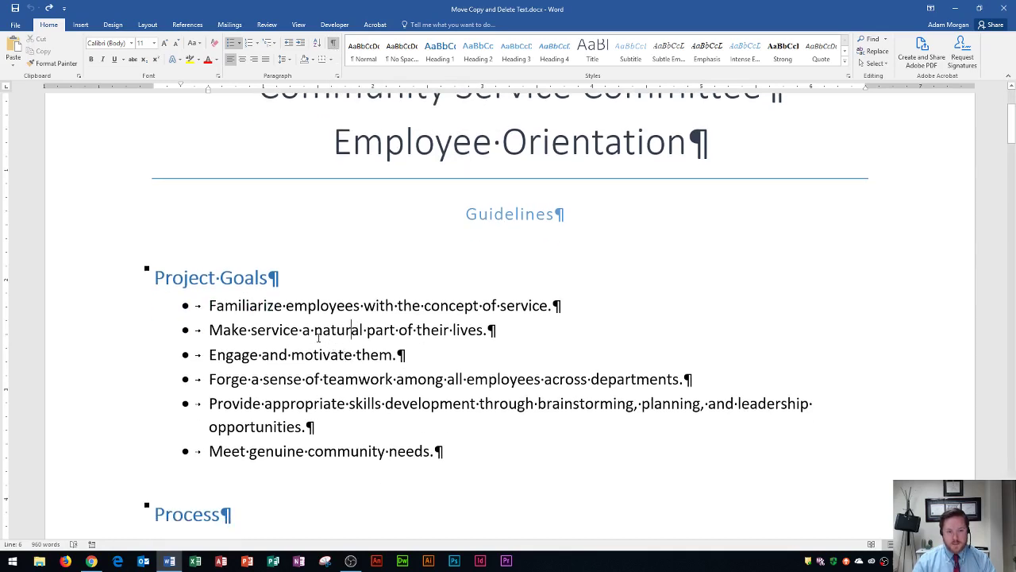
left_click_drag(314, 330, 368, 331)
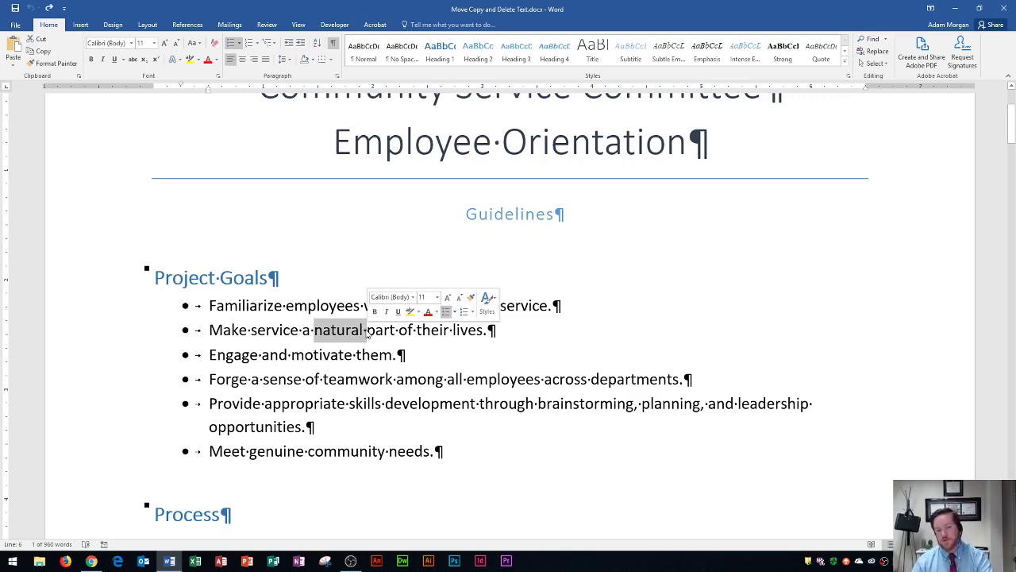
key("Delete")
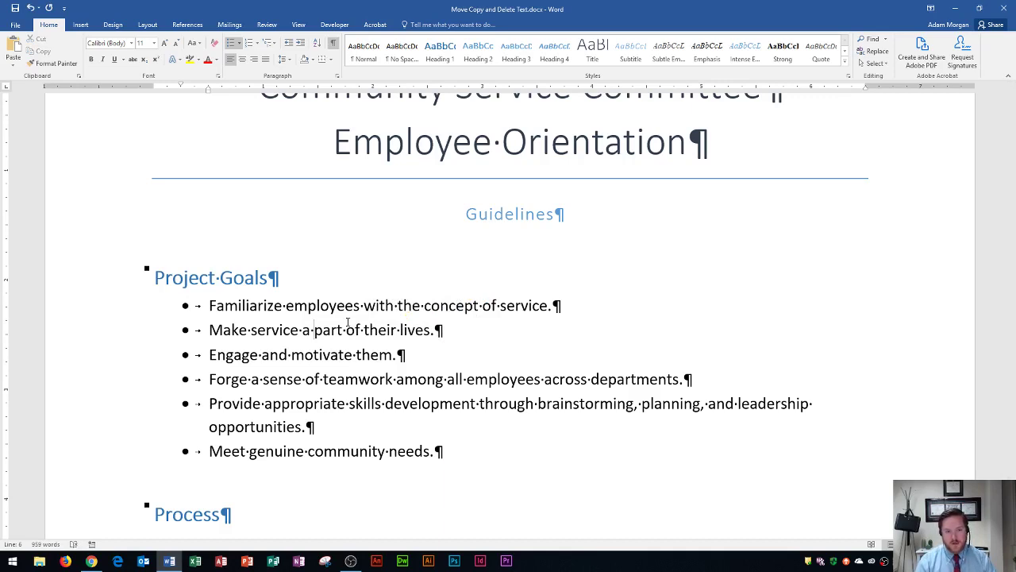
key("Down")
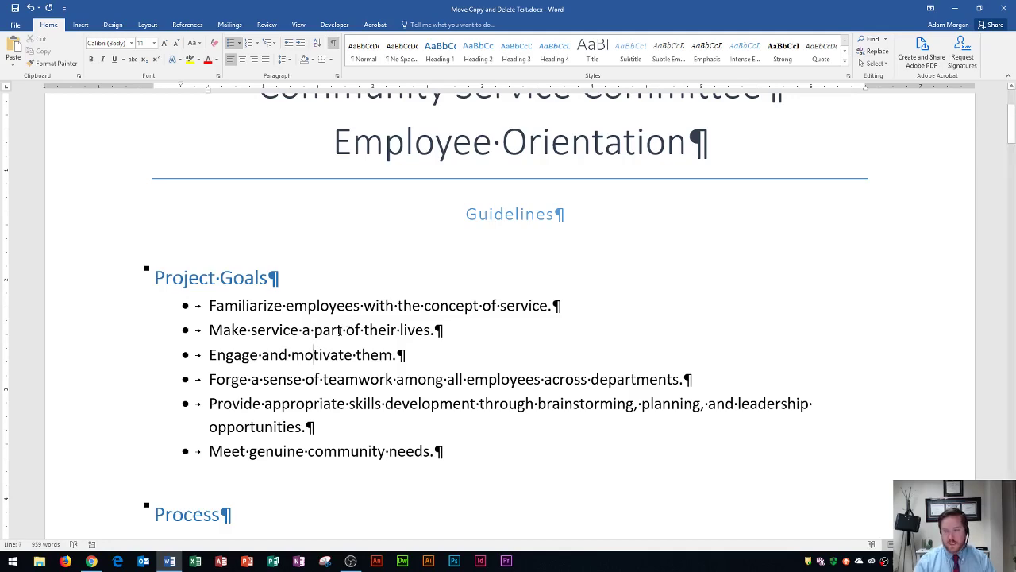
Remove 'and motivate' from the third goal, leaving 'Engage them.'.
scroll(346, 349, "up", 1, "ctrl")
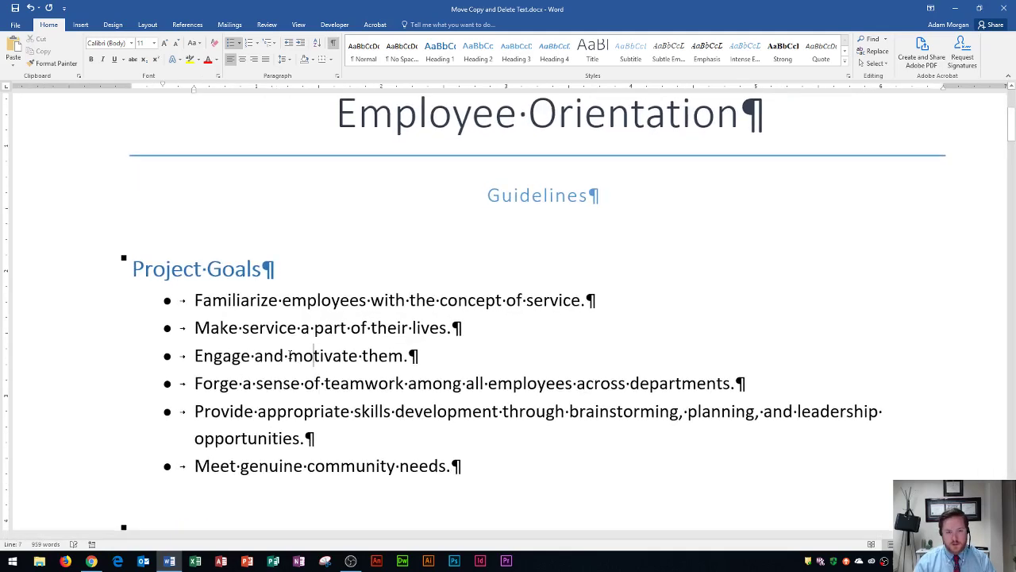
key("Left")
key("Left")
key("Left")
key("Left")
key("Right")
key("Right")
key("Right")
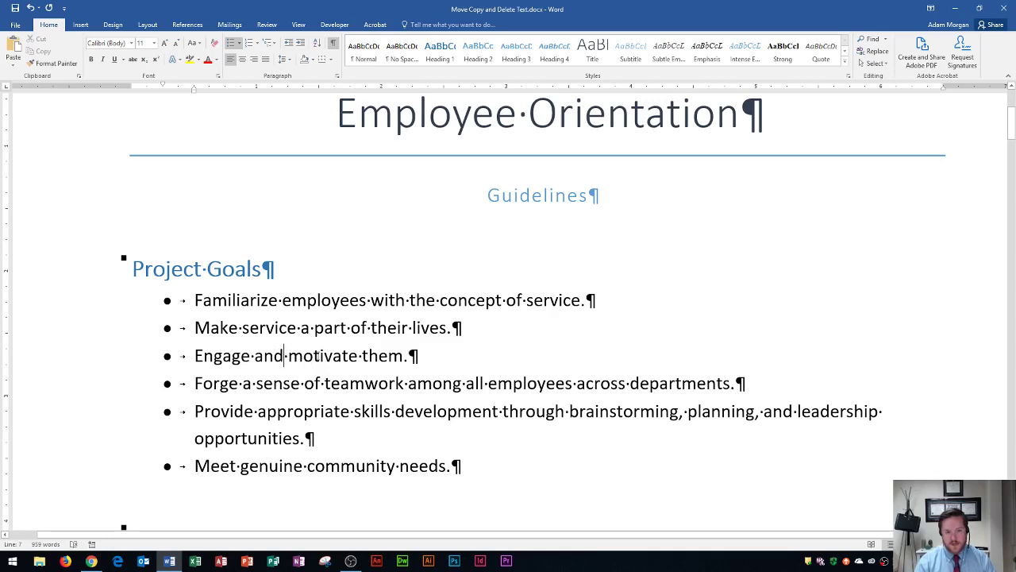
key("Left")
key("Left")
key("Left")
key("Left")
key("Left")
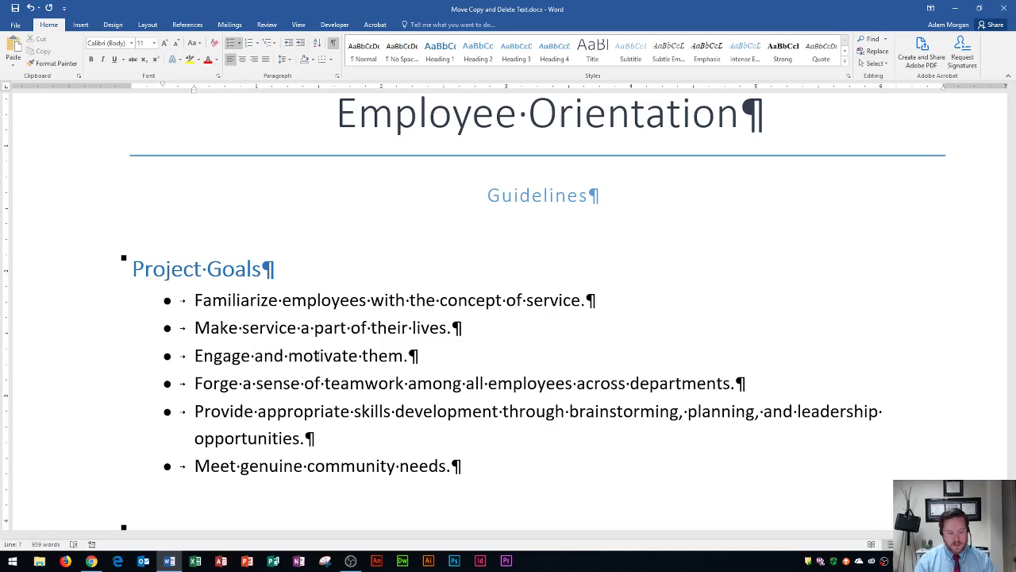
key("shift+Right")
key("shift+Right")
key("shift+Right")
key("shift+Right")
key("shift+Right")
key("shift+Right")
key("shift+Right")
key("shift+Right")
key("shift+Right")
key("shift+Right")
key("shift+Right")
key("shift+Right")
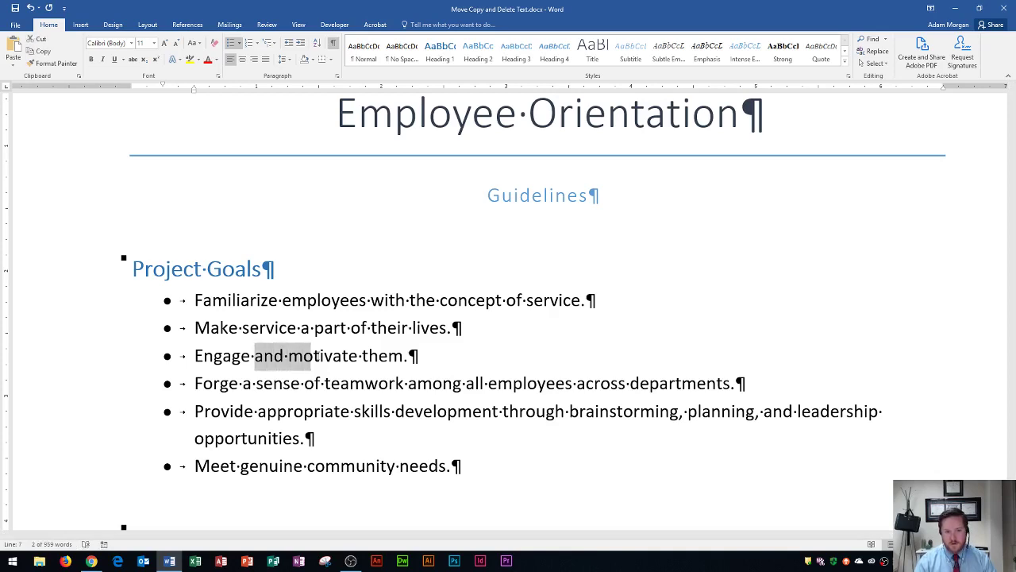
key("shift+Right")
key("shift+Right")
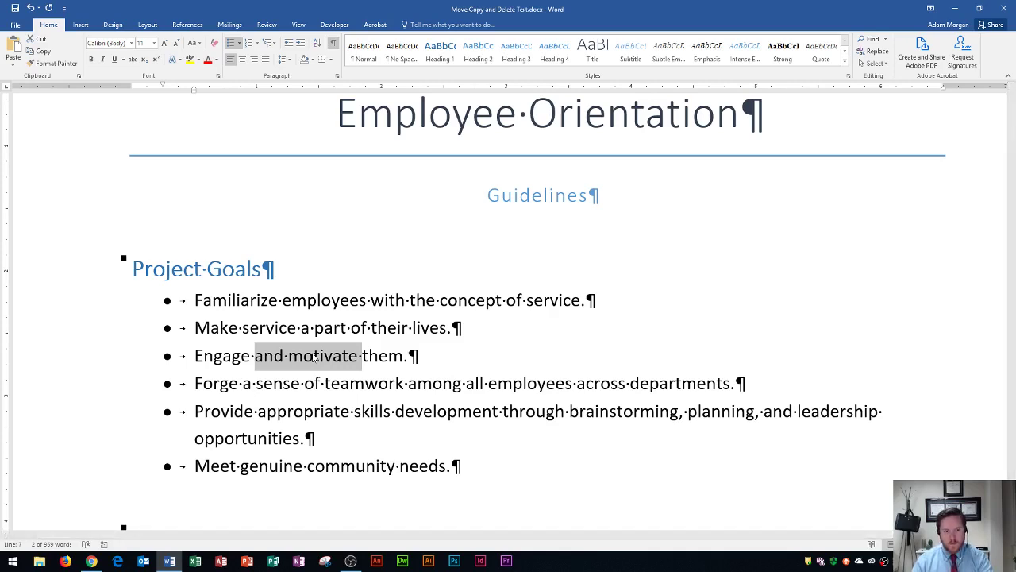
key("Delete")
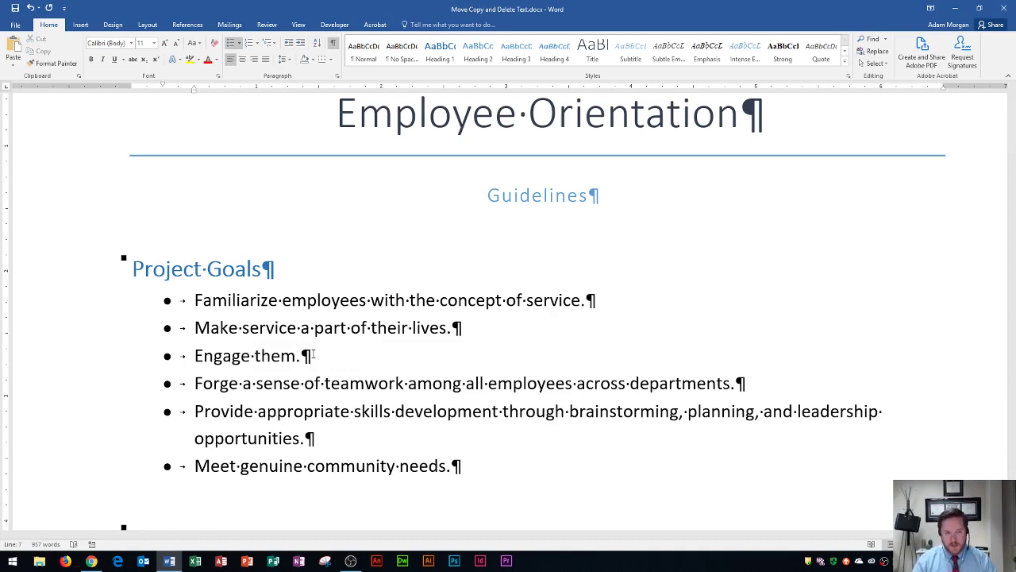
scroll(210, 342, "down", 1)
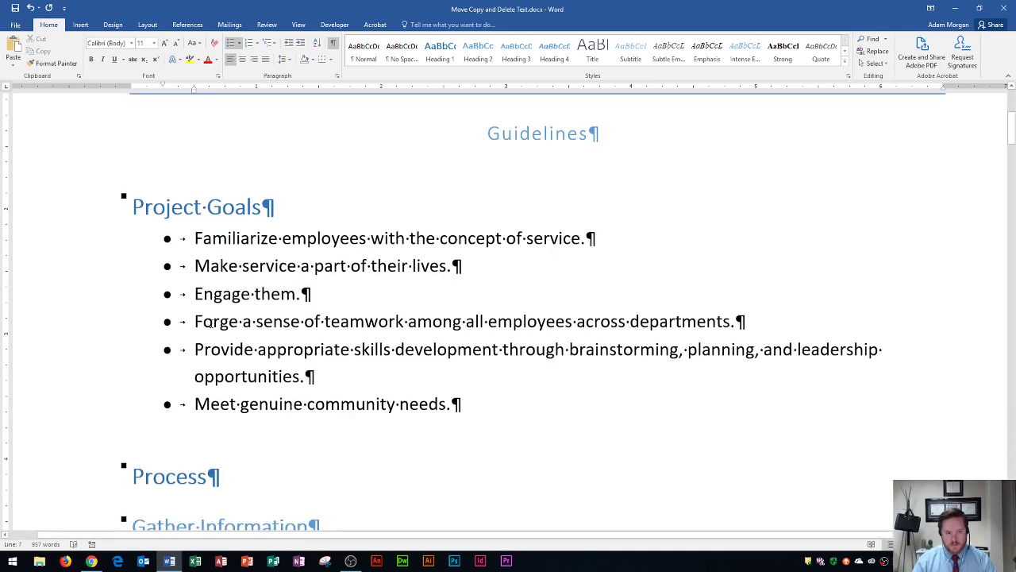
Replace 'Forge' with 'Build' in the fourth bullet's teamwork goal.
left_click_drag(189, 321, 239, 321)
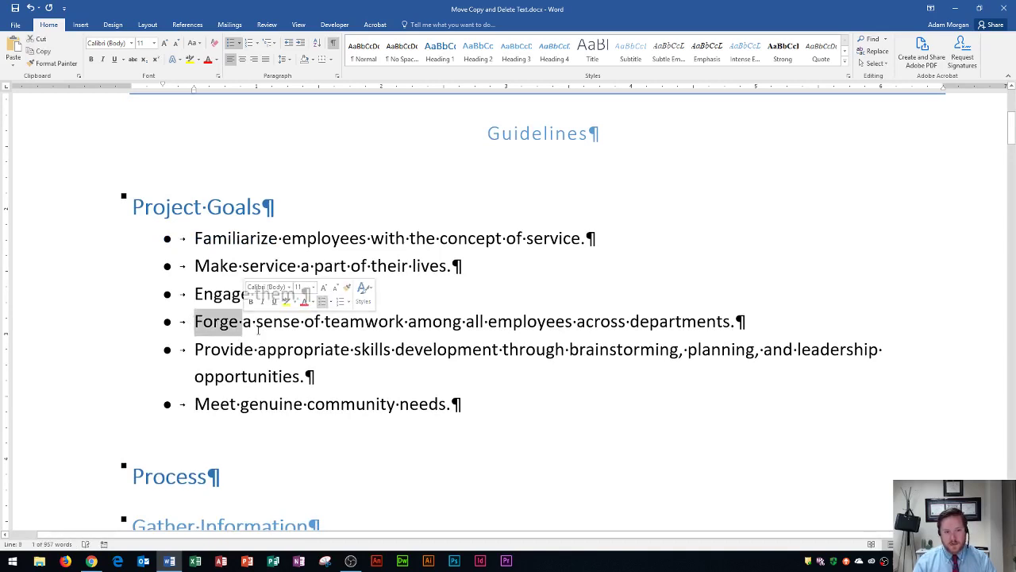
left_click(254, 321)
double_click(217, 324)
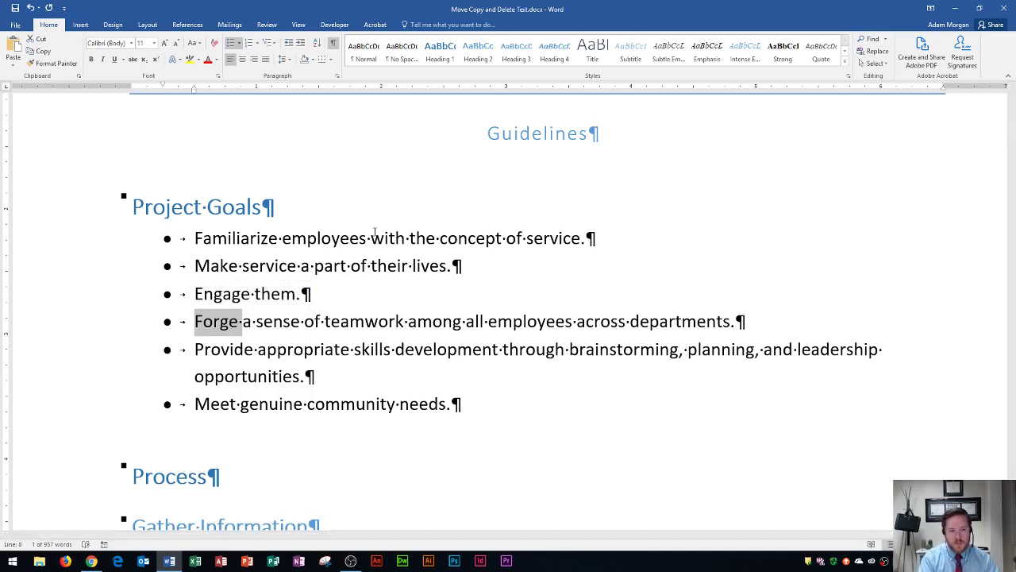
type("Build")
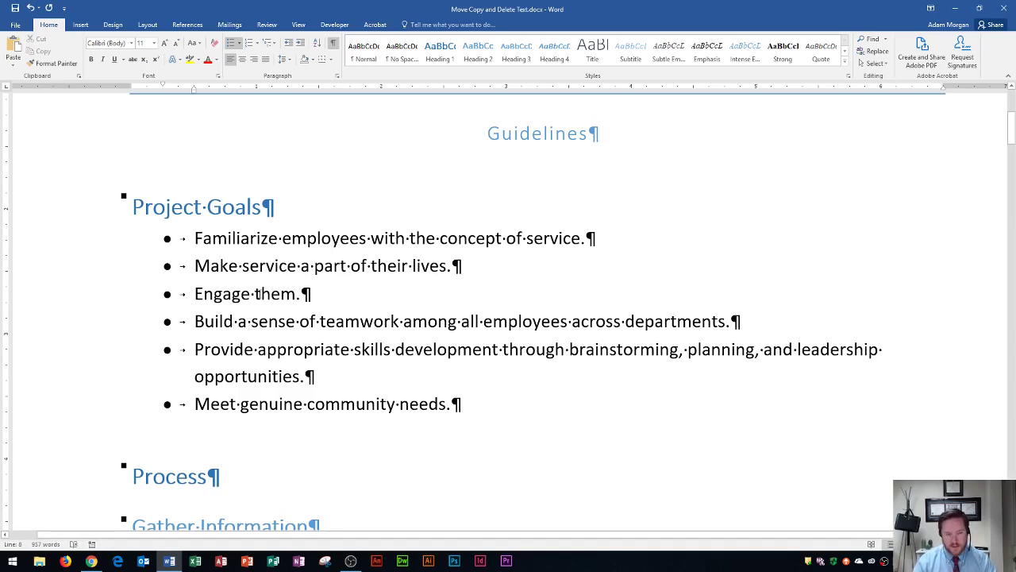
Select the 'Questions for Team Leaders' heading and copy it.
scroll(257, 294, "down", 9)
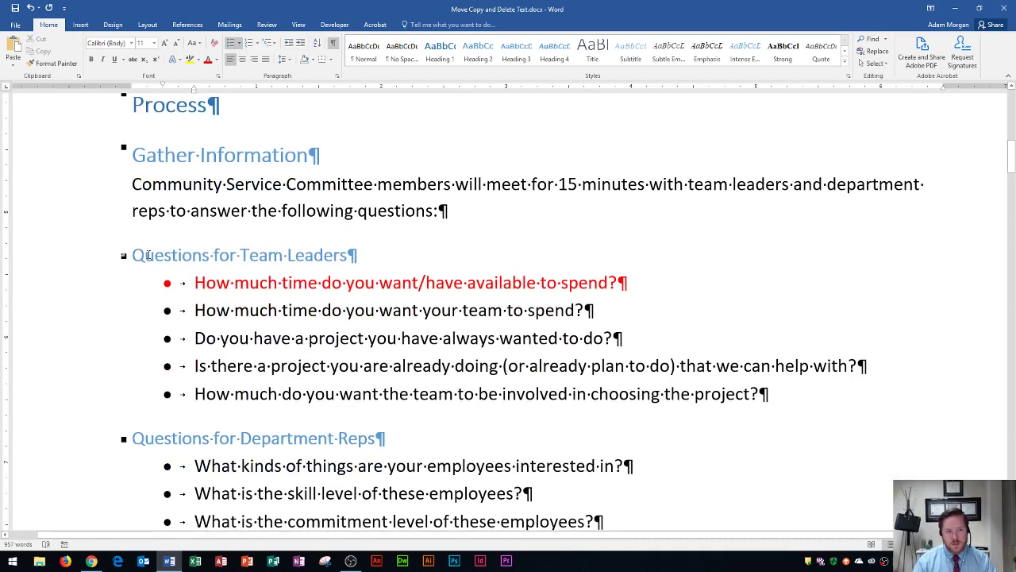
left_click(104, 261)
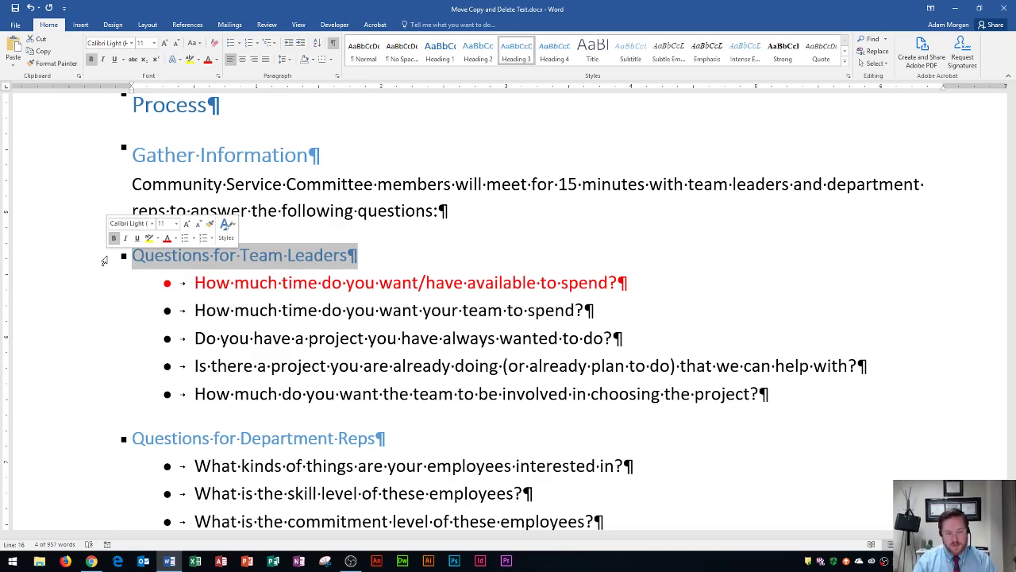
right_click(152, 259)
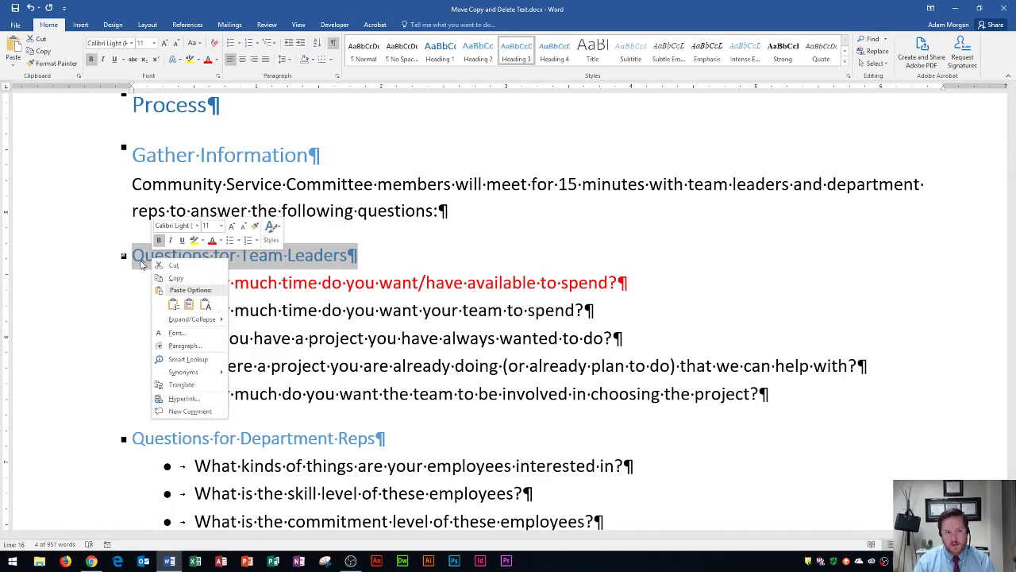
key("Escape")
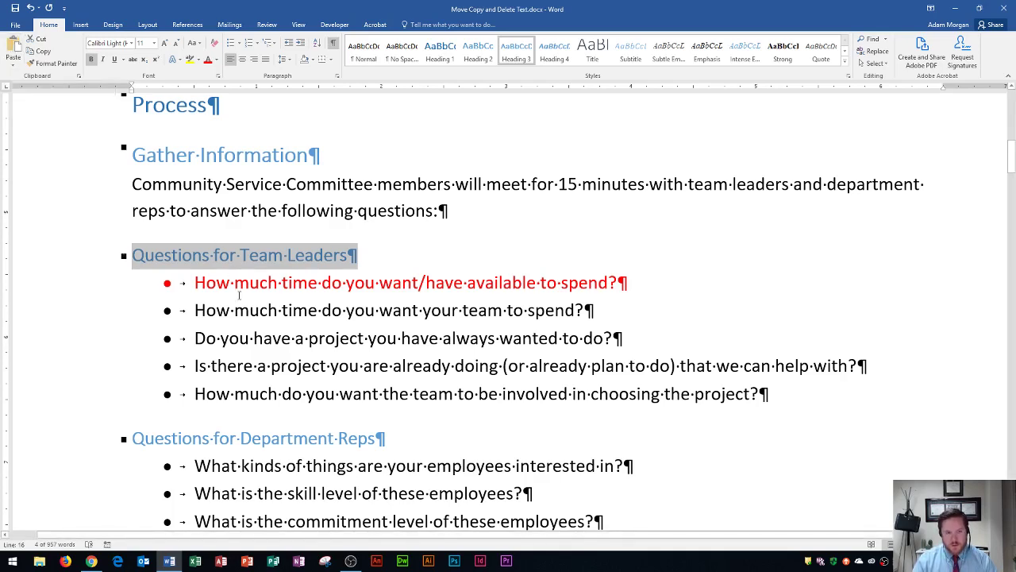
scroll(259, 278, "down", 5)
scroll(259, 274, "up", 2)
scroll(259, 273, "down", 1)
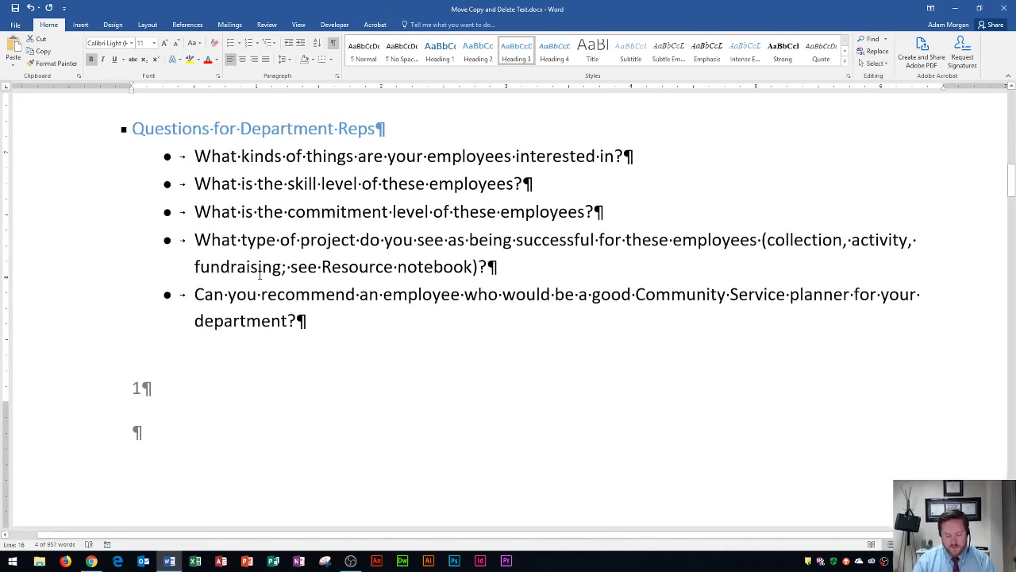
Paste the heading with Merge List before the first Department Reps question.
left_click(191, 155)
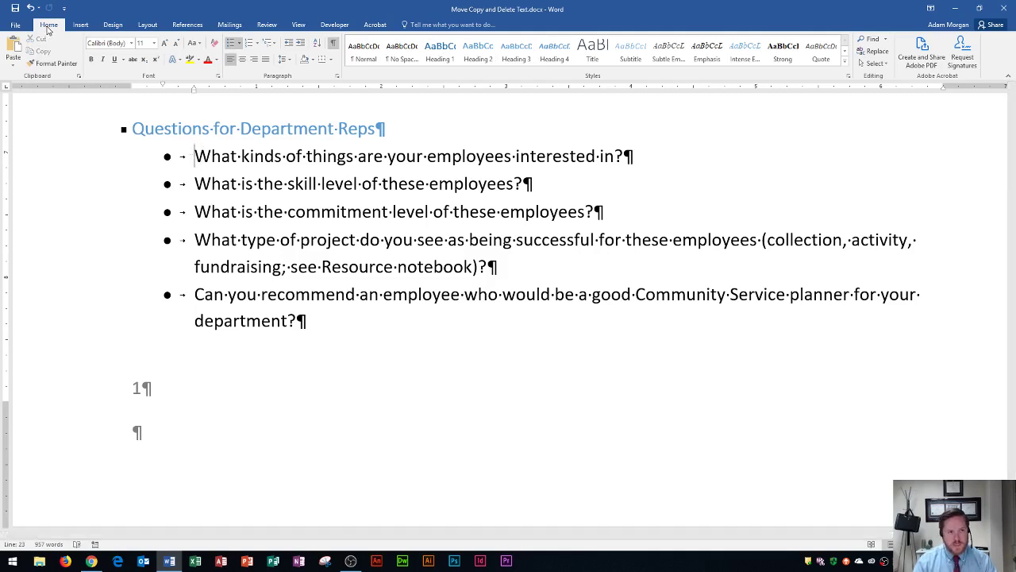
left_click(15, 63)
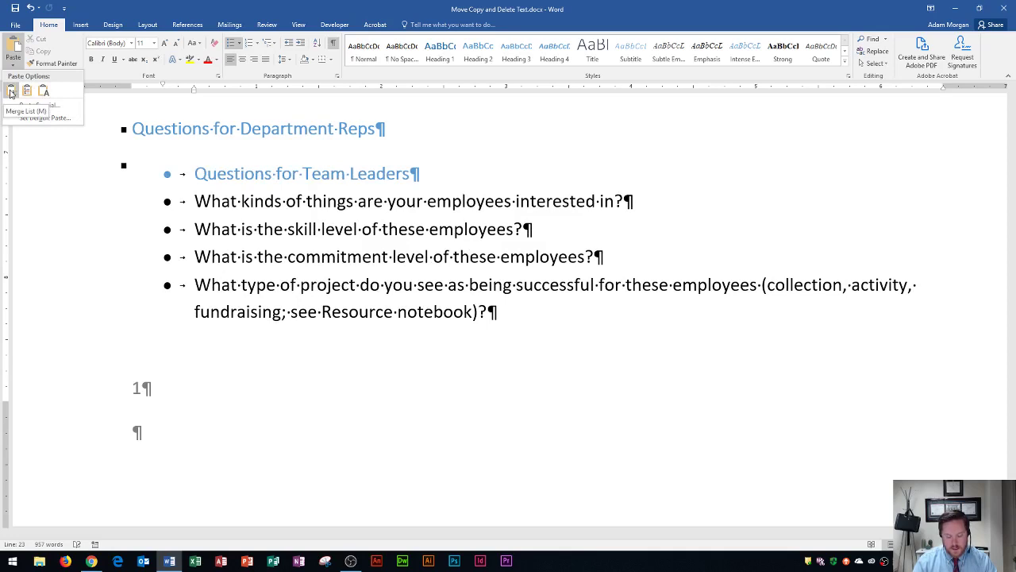
left_click(11, 92)
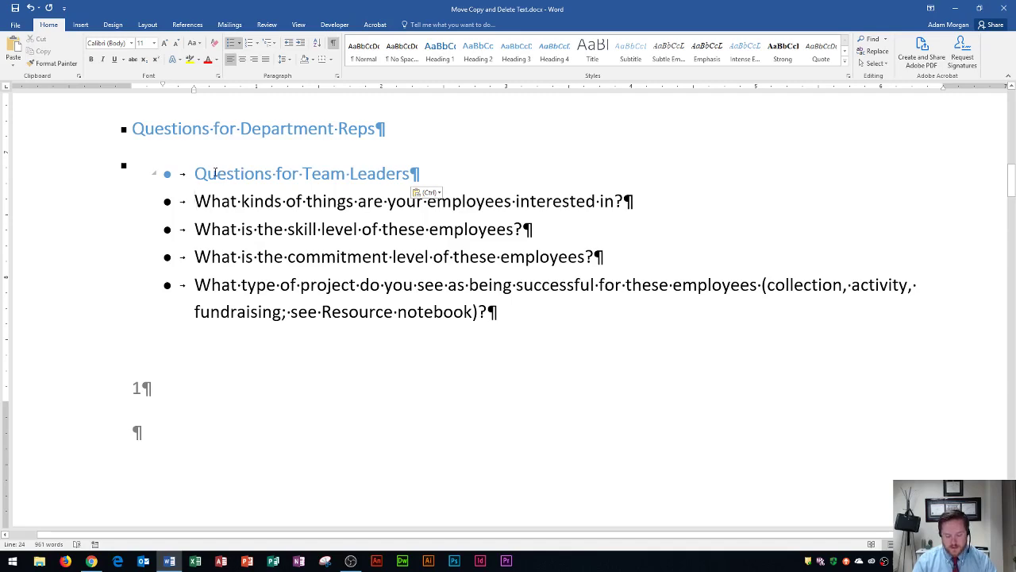
scroll(308, 187, "down", 3)
scroll(308, 187, "down", 10)
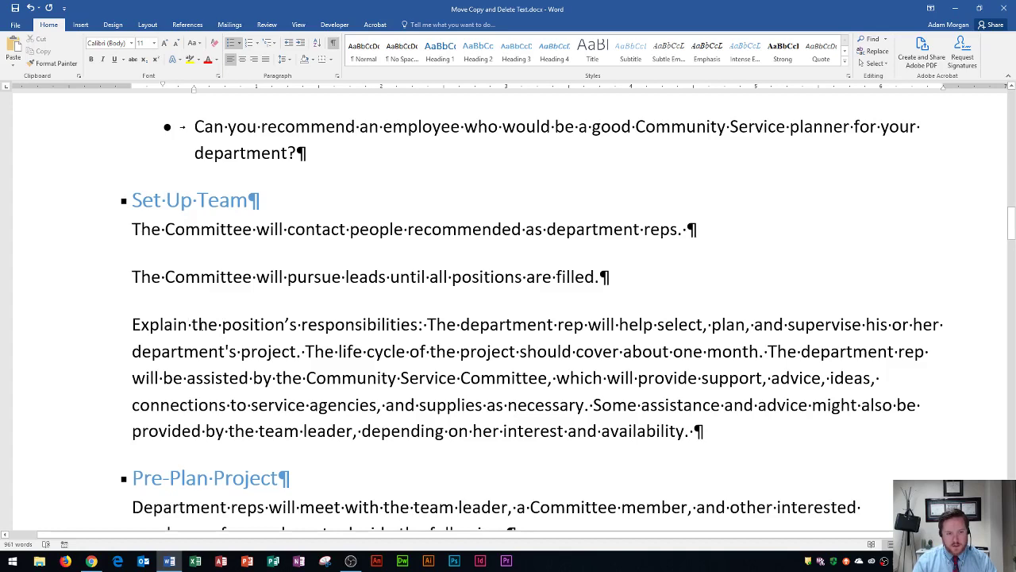
scroll(508, 318, "down", 1)
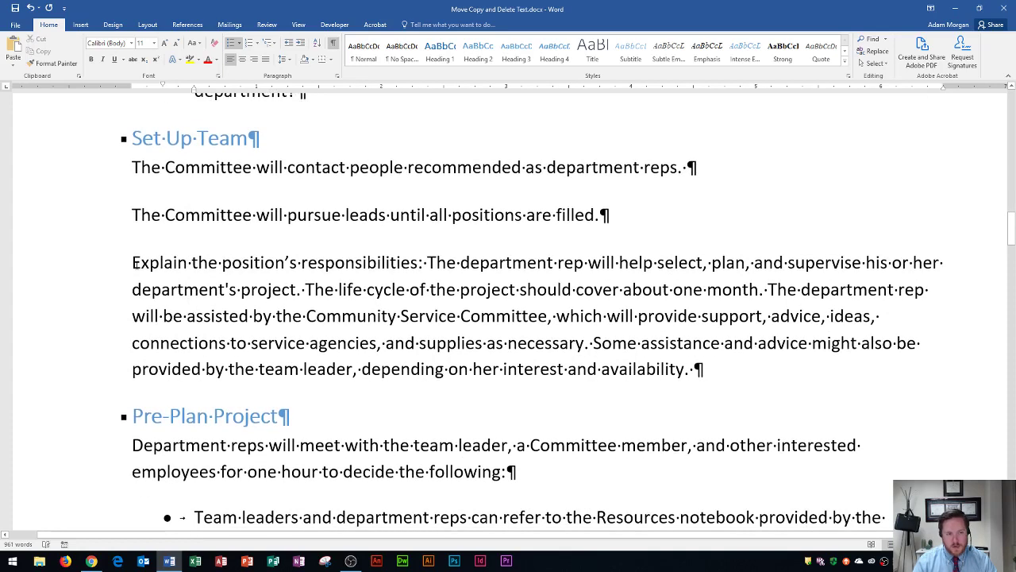
left_click_drag(133, 263, 751, 379)
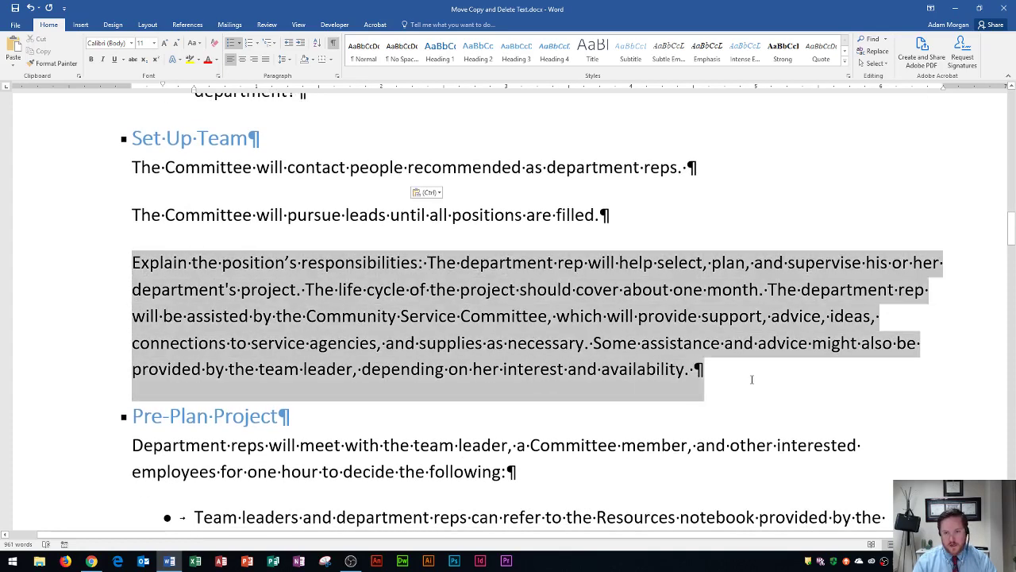
left_click(362, 295)
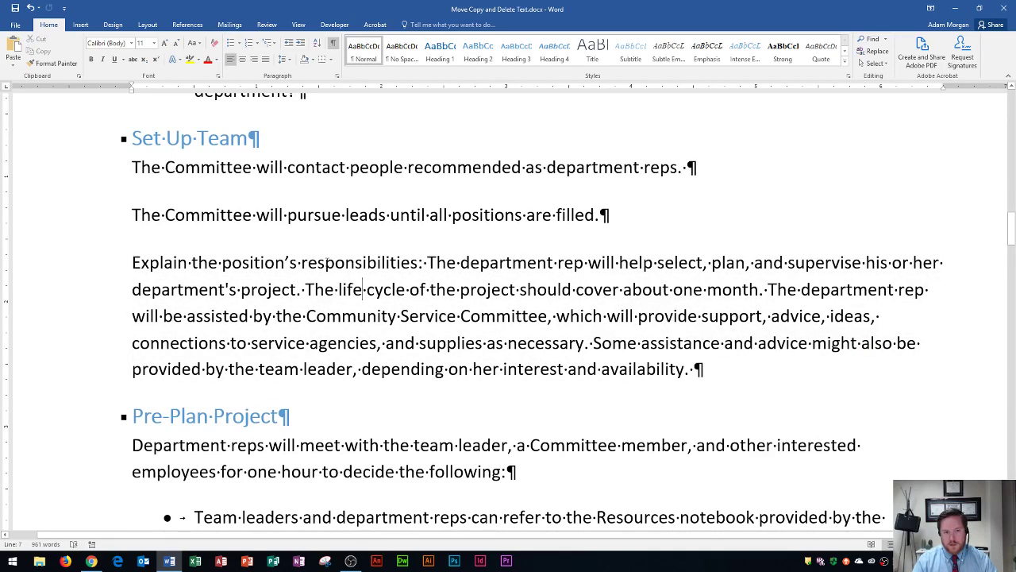
double_click(326, 262)
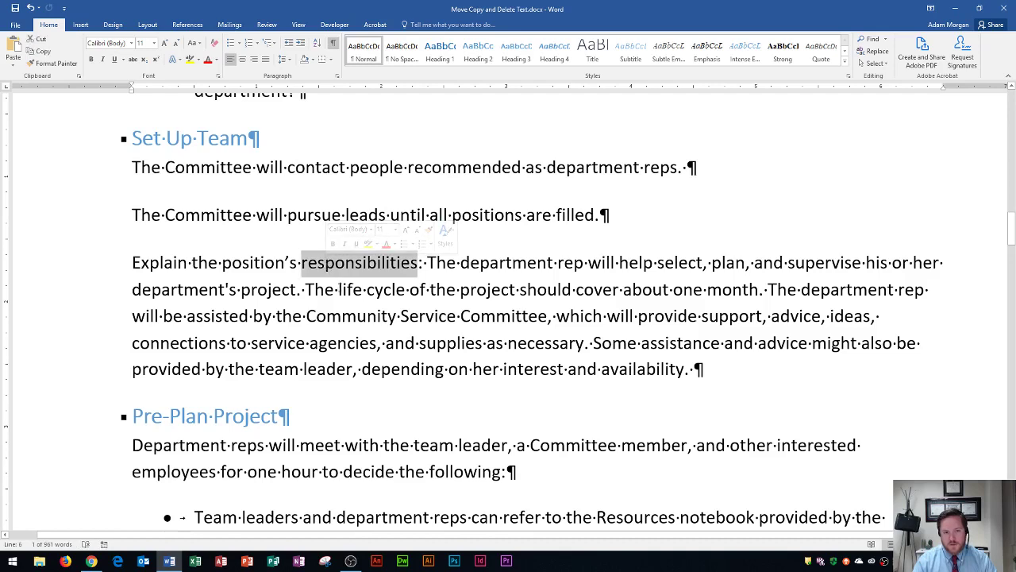
triple_click(339, 289)
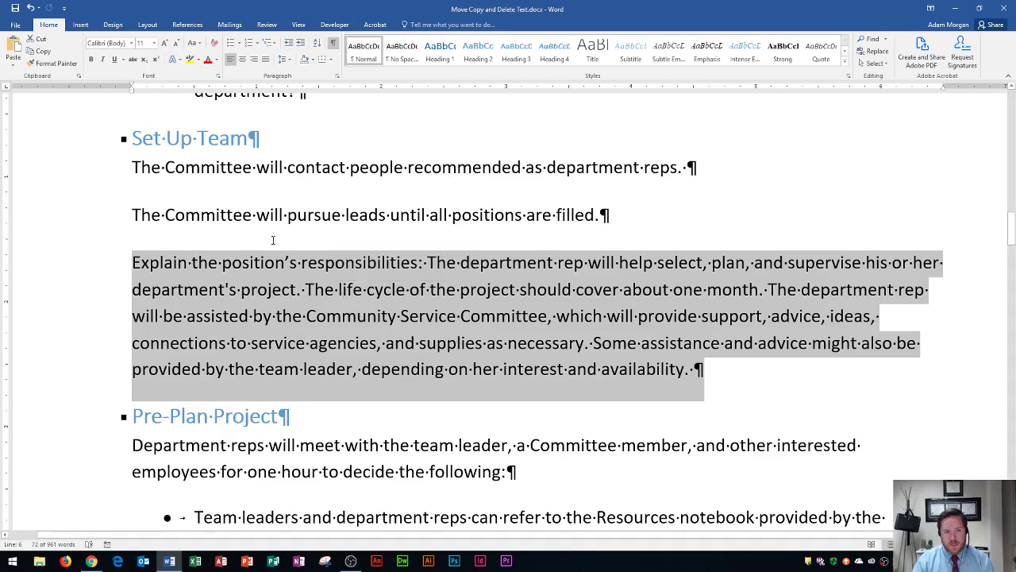
scroll(261, 262, "up", 12)
scroll(255, 262, "up", 4)
scroll(195, 334, "down", 3)
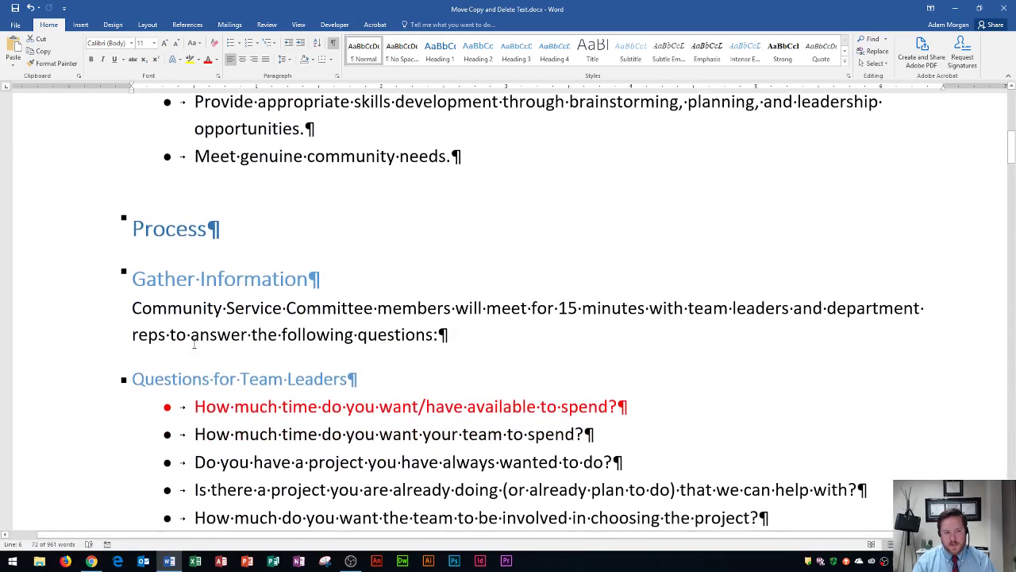
scroll(243, 325, "down", 4)
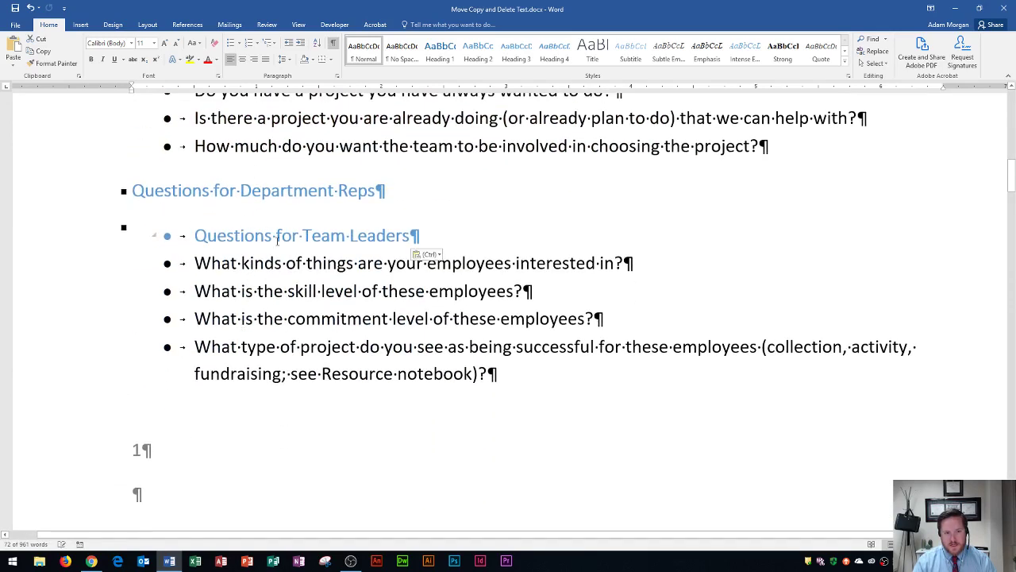
scroll(274, 242, "up", 3)
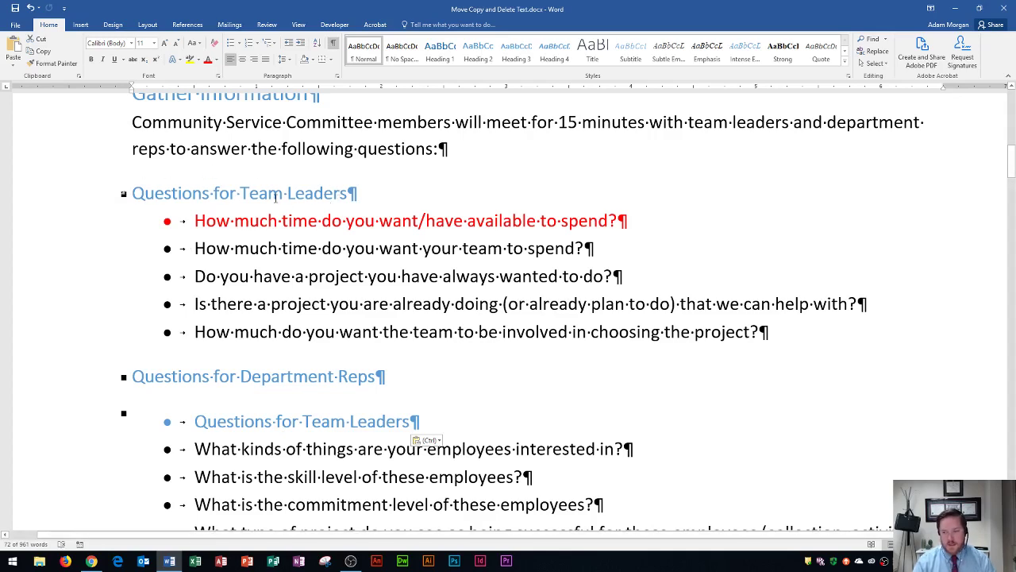
scroll(276, 197, "down", 12)
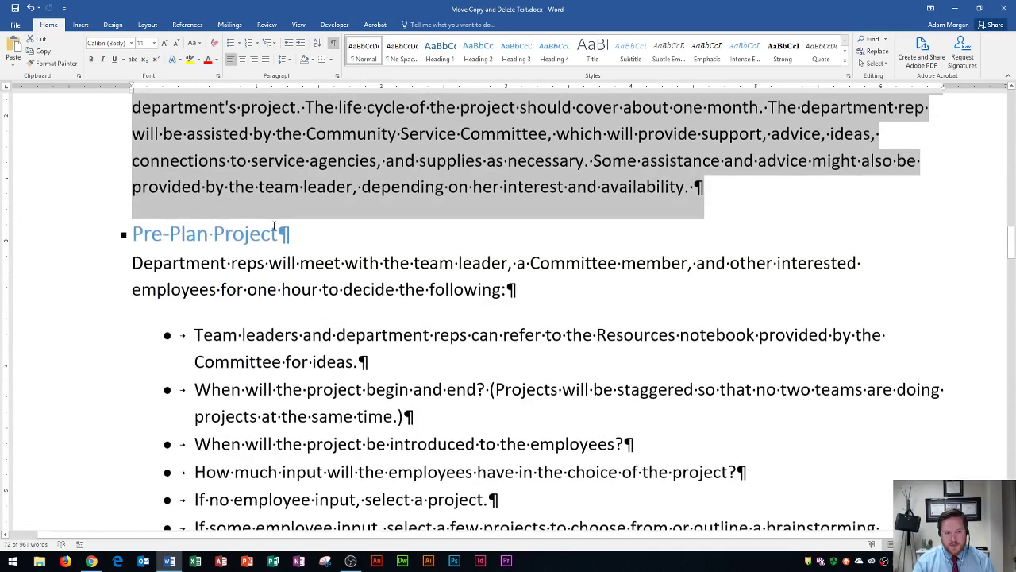
scroll(276, 228, "up", 2)
scroll(276, 229, "up", 2)
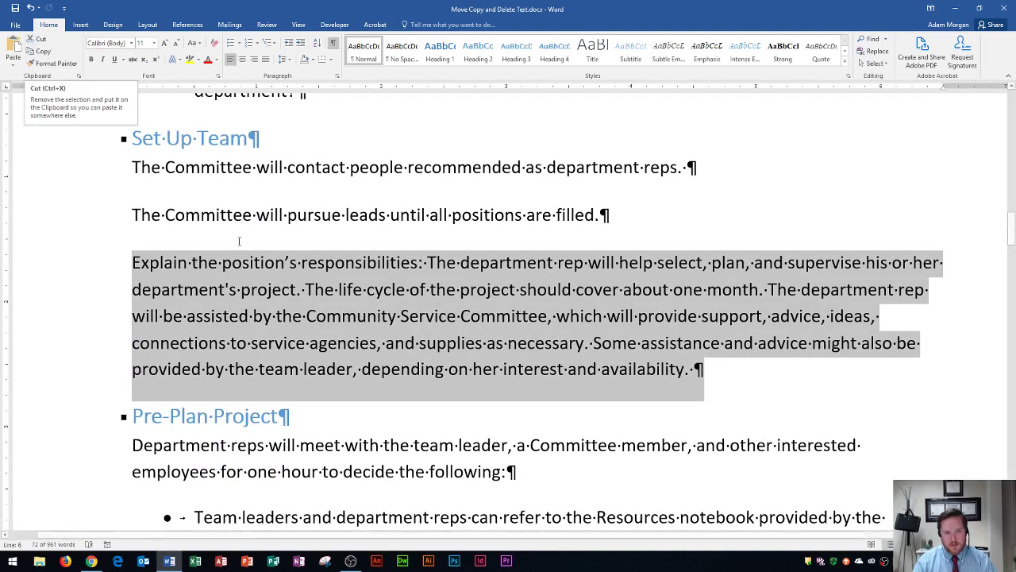
Cut the responsibilities paragraph, paste it after 'reps.', then undo, redo and undo the paste.
right_click(266, 292)
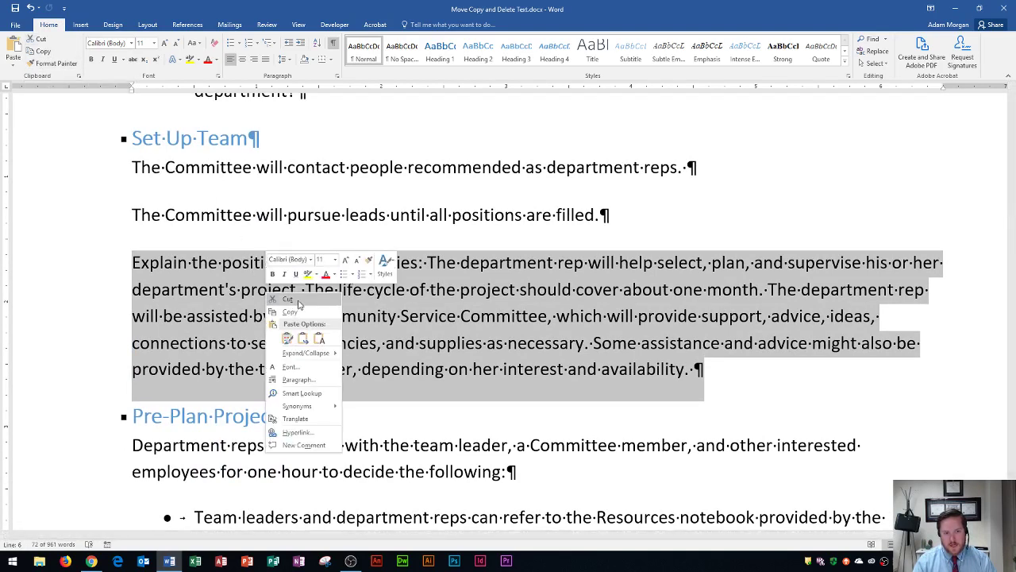
left_click(287, 299)
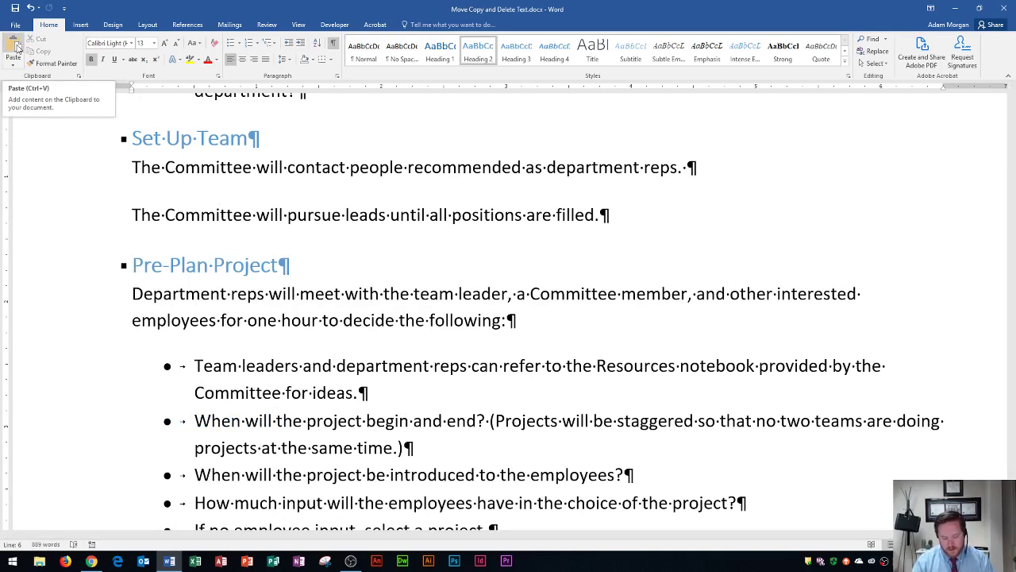
left_click(717, 167)
key("ctrl+v")
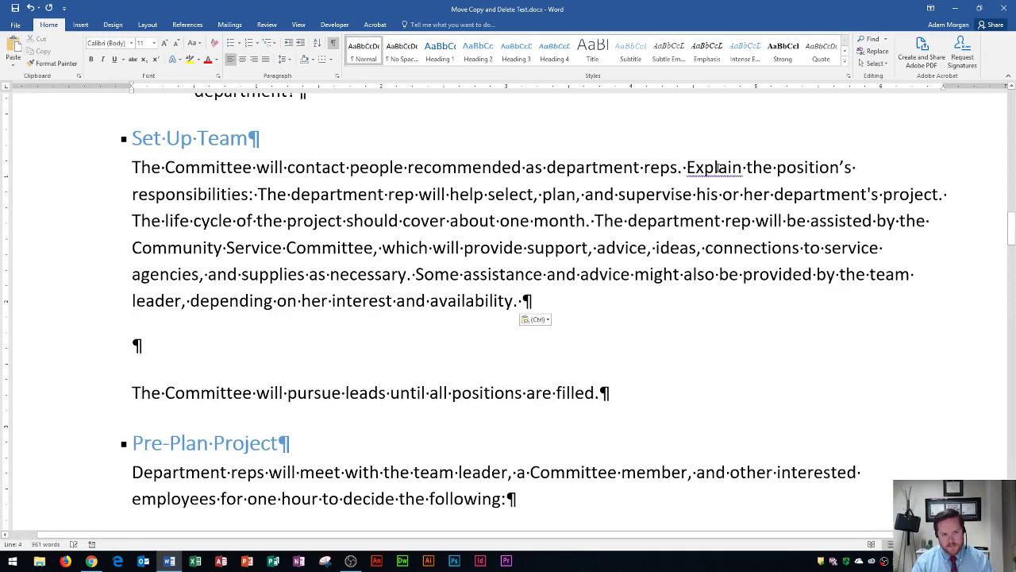
key("Escape")
key("ctrl+z")
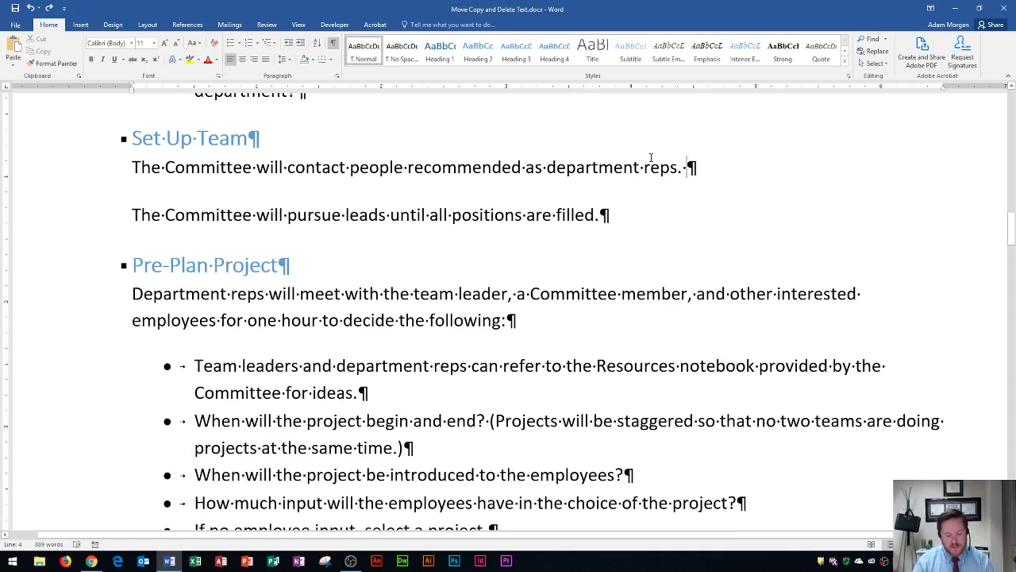
key("ctrl+y")
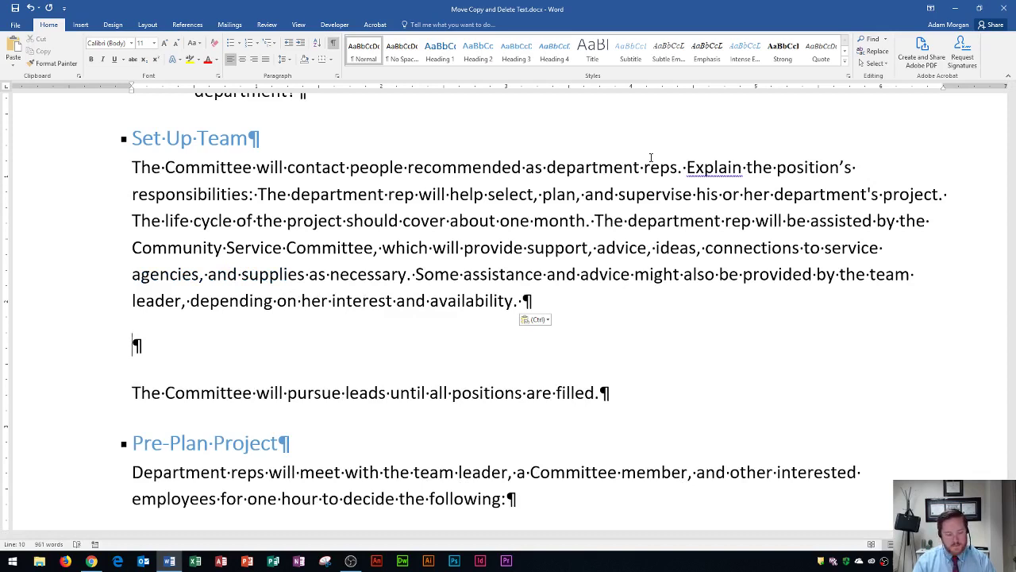
key("ctrl+z")
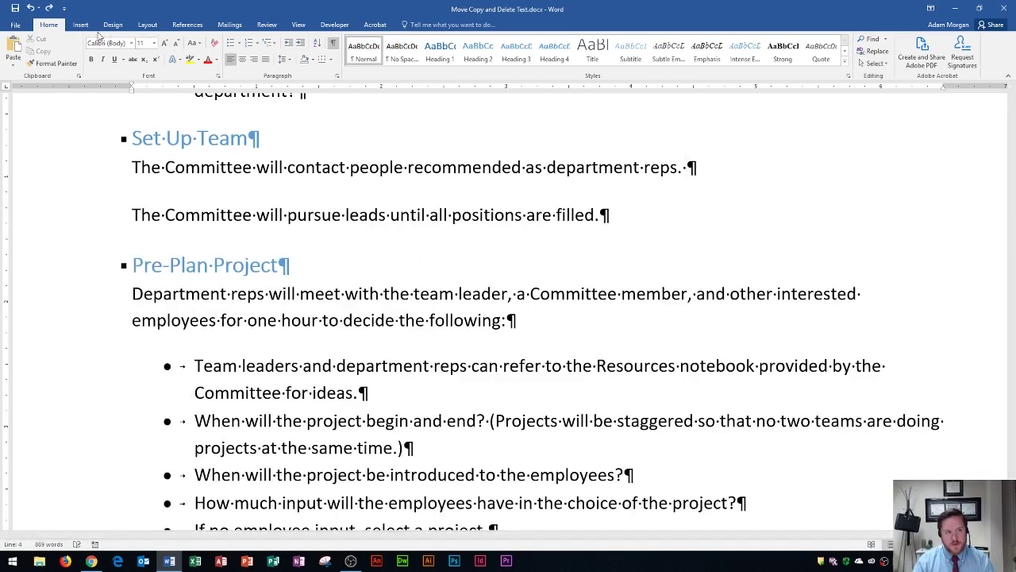
Undo the last two actions from the Undo list, bringing the document back to 957 words.
left_click(40, 8)
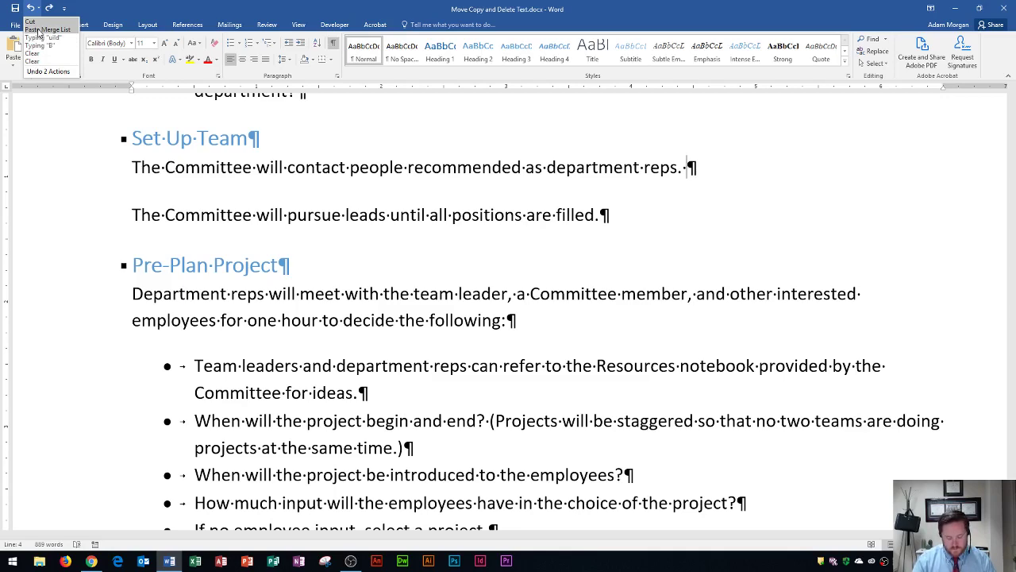
left_click(38, 30)
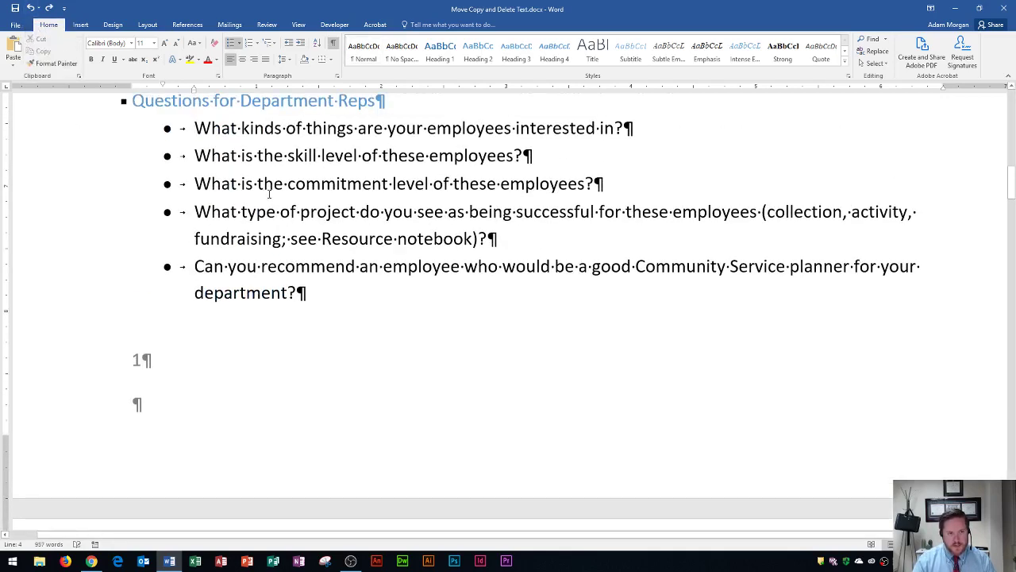
scroll(286, 270, "up", 3)
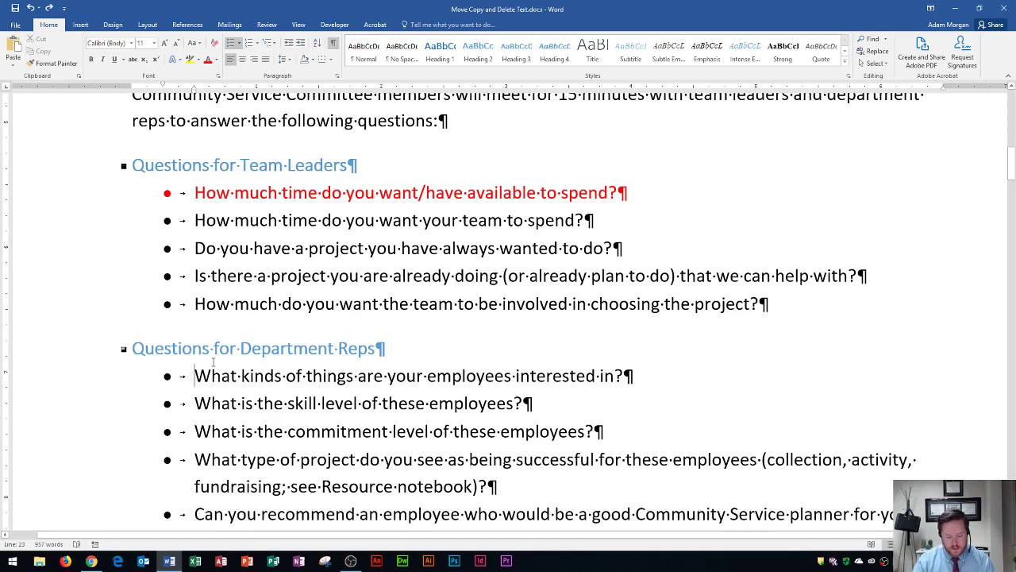
left_click(39, 7)
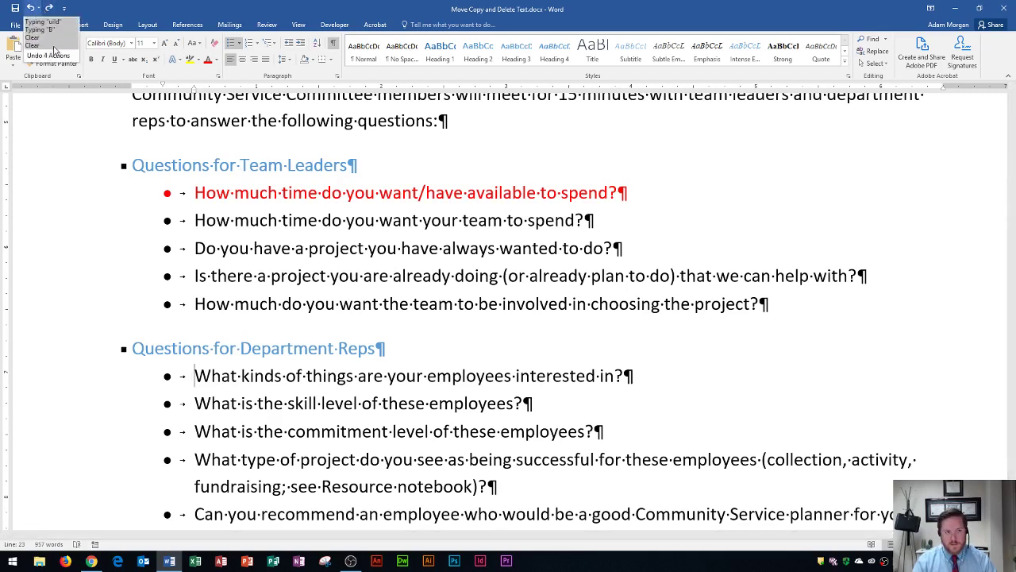
left_click(39, 9)
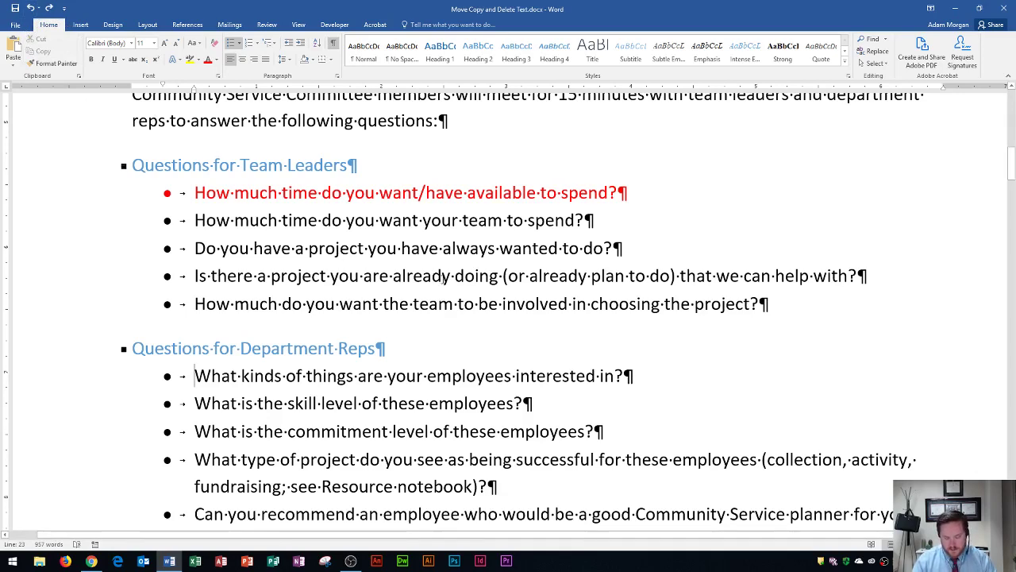
scroll(443, 277, "down", 10)
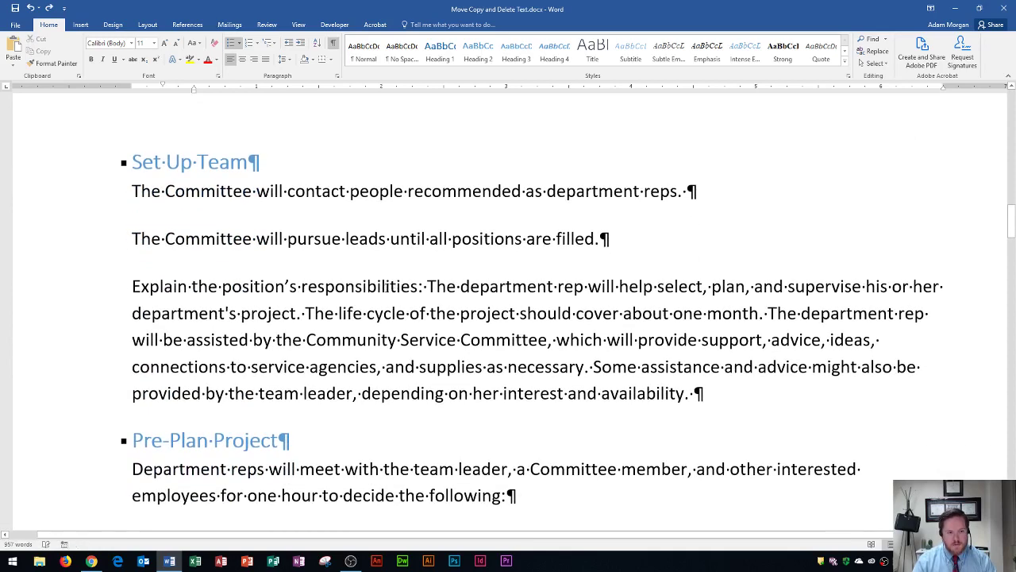
Select the whole 'If some employee input, select a few projects…' bullet in Pre-Plan Project.
scroll(391, 285, "down", 5)
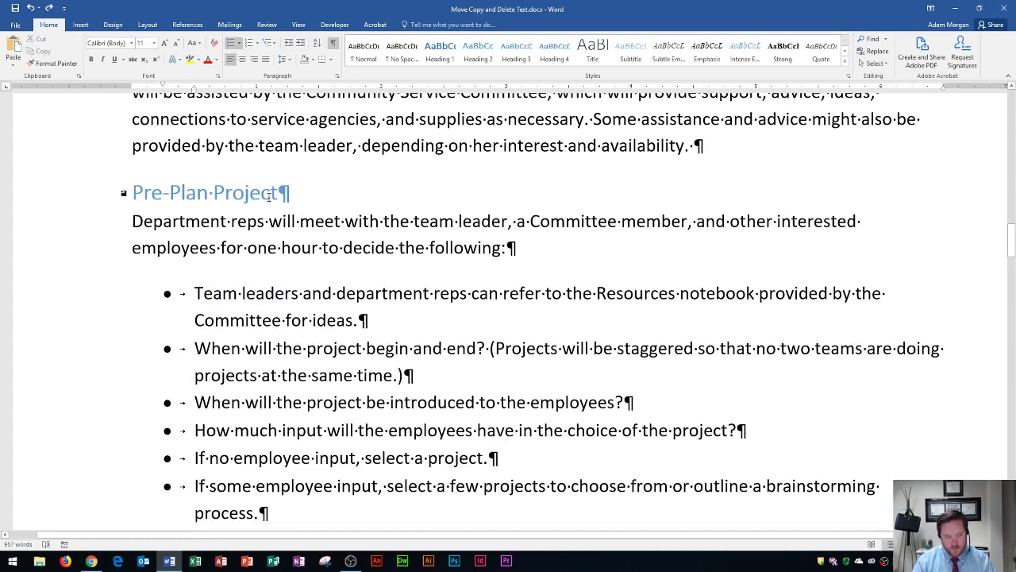
scroll(245, 216, "down", 3)
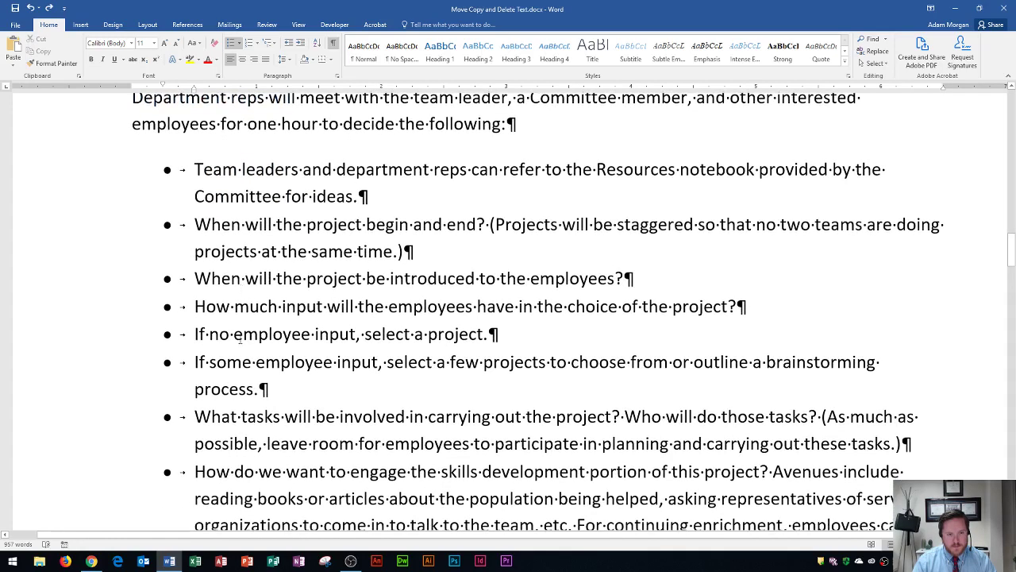
triple_click(242, 364)
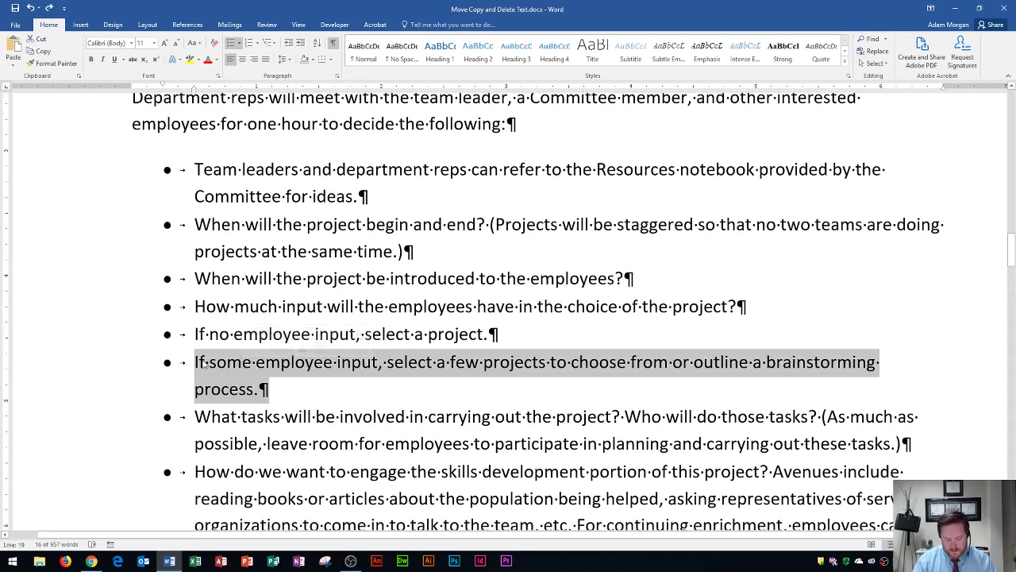
scroll(202, 326, "down", 2)
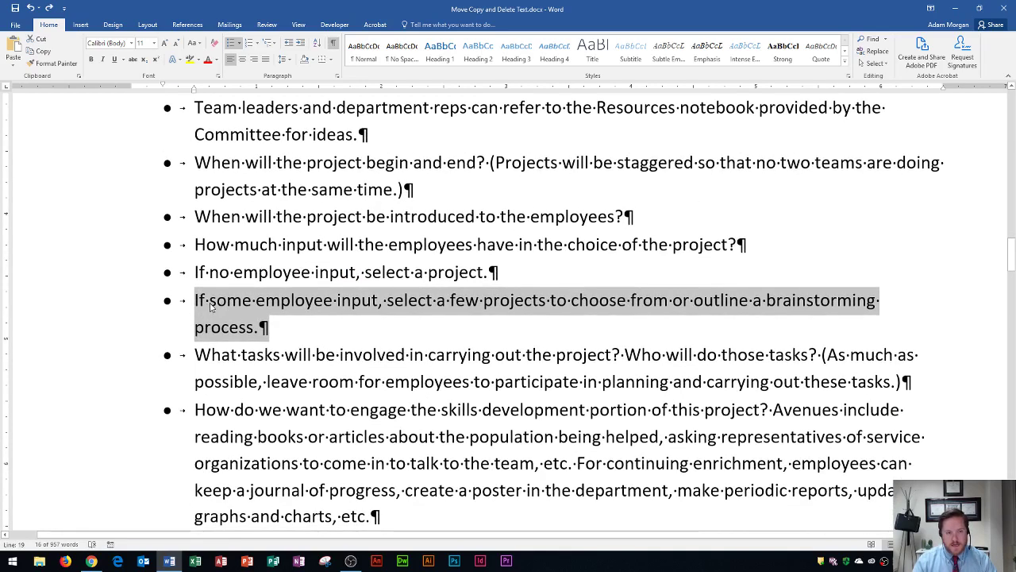
Drag the 'If some employee input' bullet above the 'If no employee input' bullet.
left_click_drag(210, 307, 195, 278)
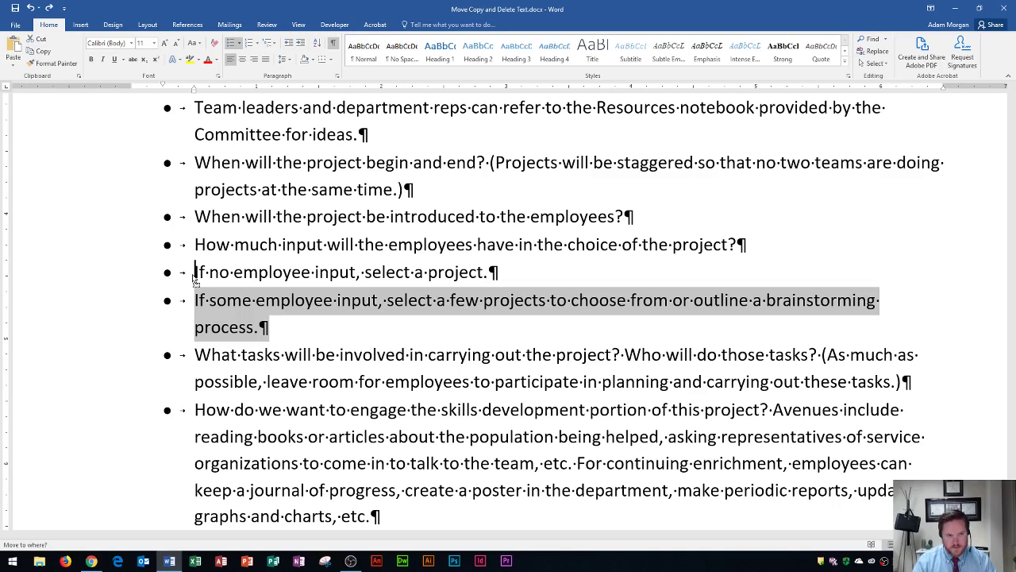
left_click_drag(194, 278, 195, 278)
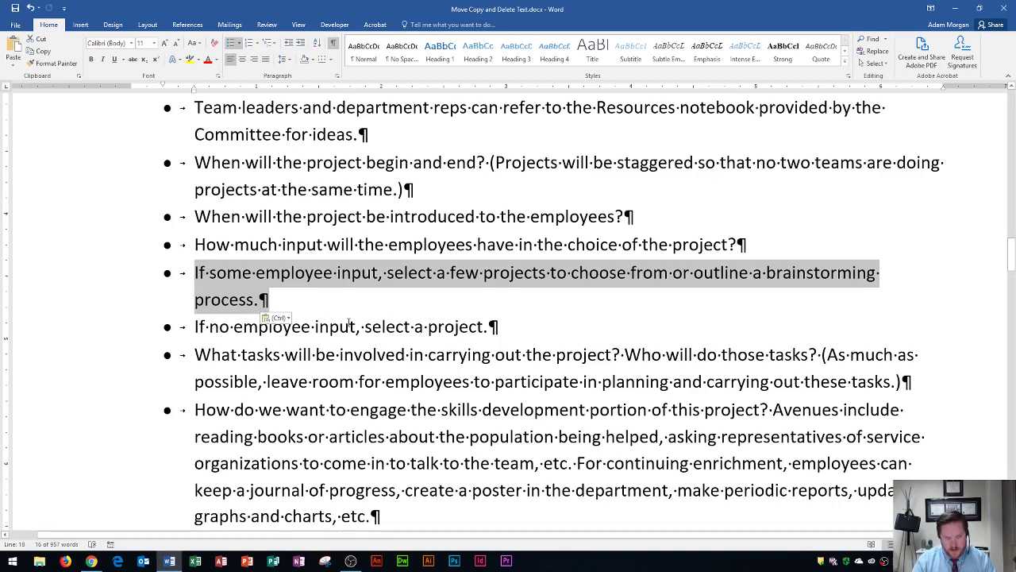
left_click(269, 301)
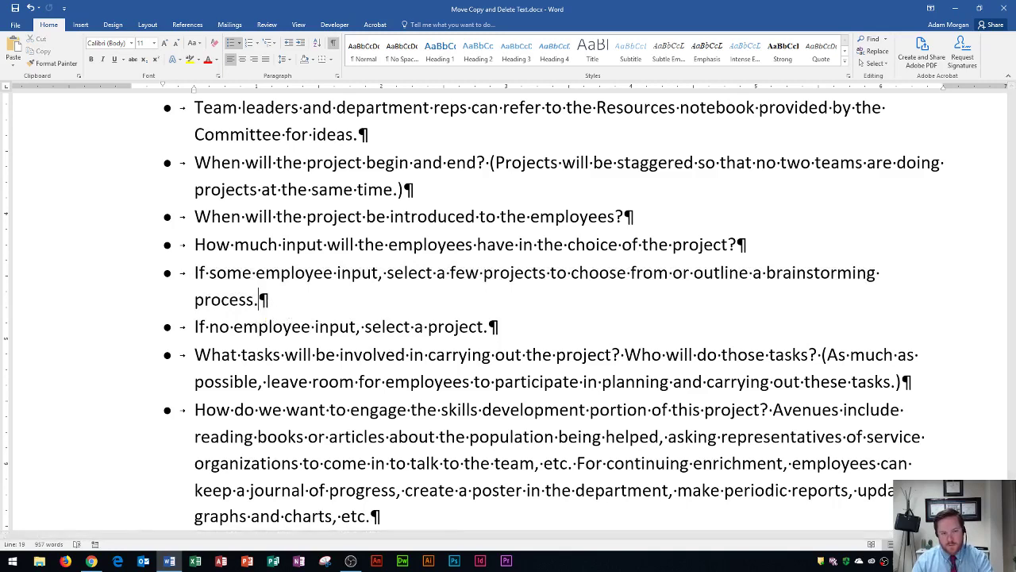
Join the 'If no employee input' bullet onto the end of 'process.' and hide formatting marks.
key("BackSpace")
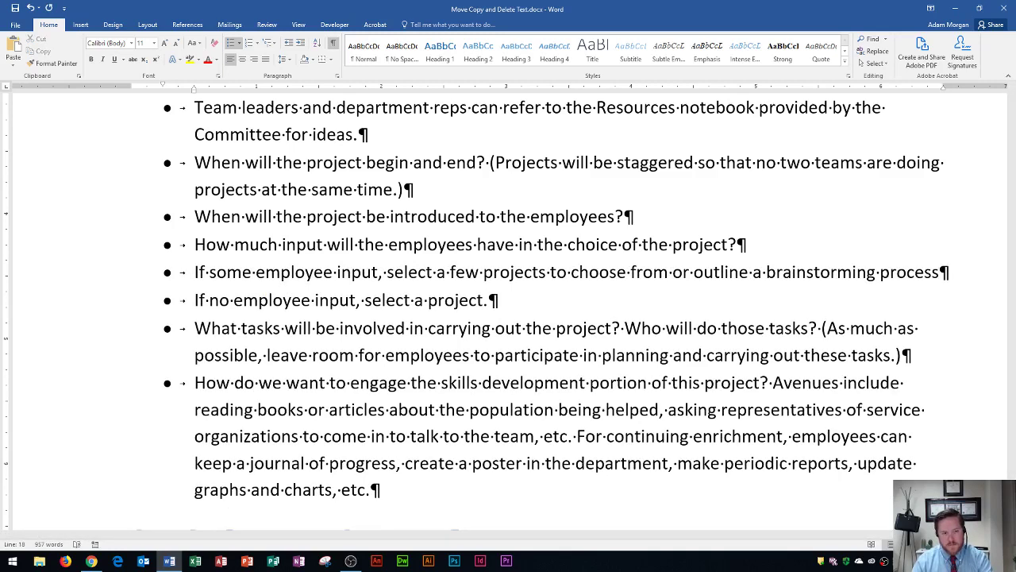
type(".")
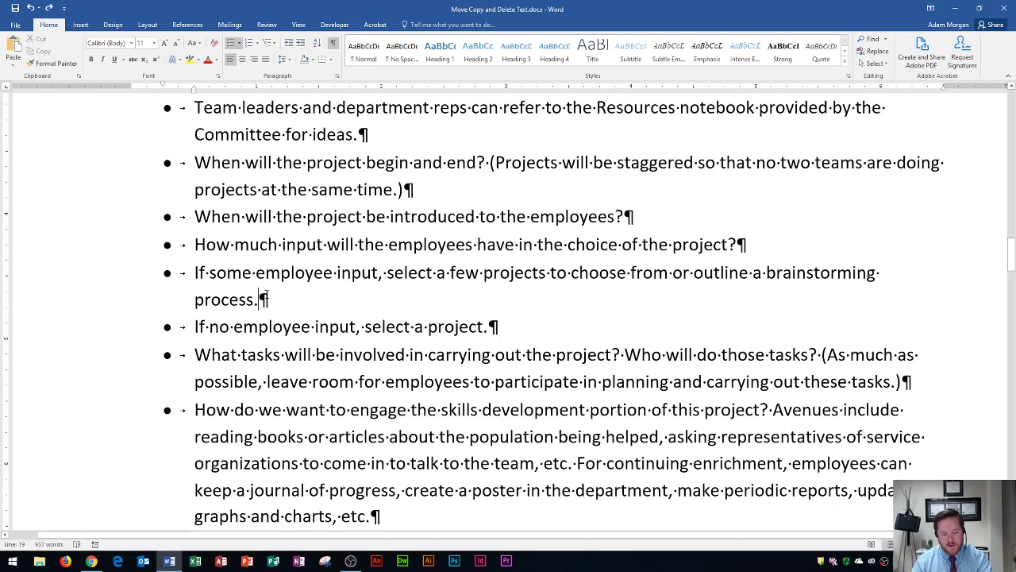
key("Delete")
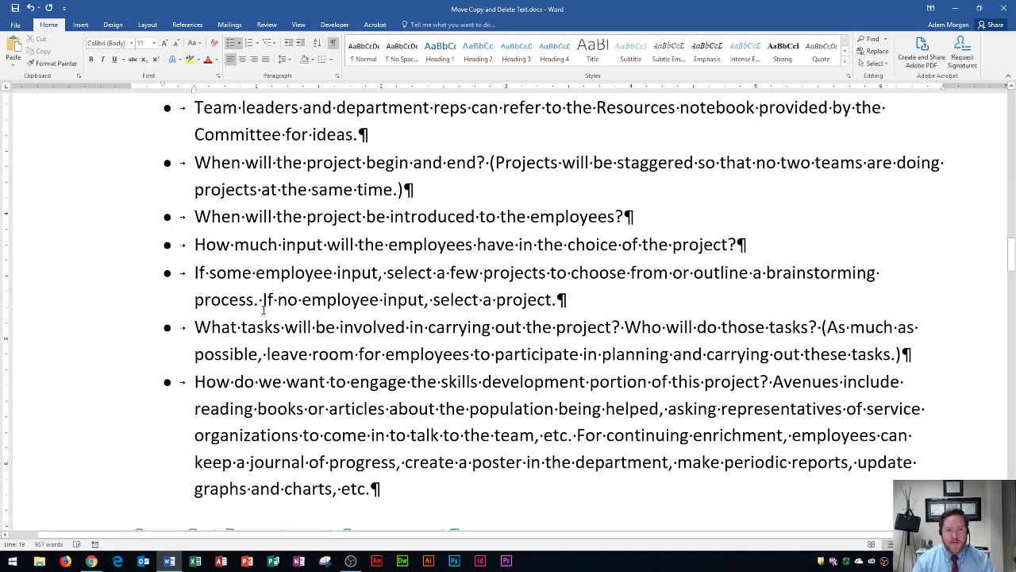
left_click(332, 47)
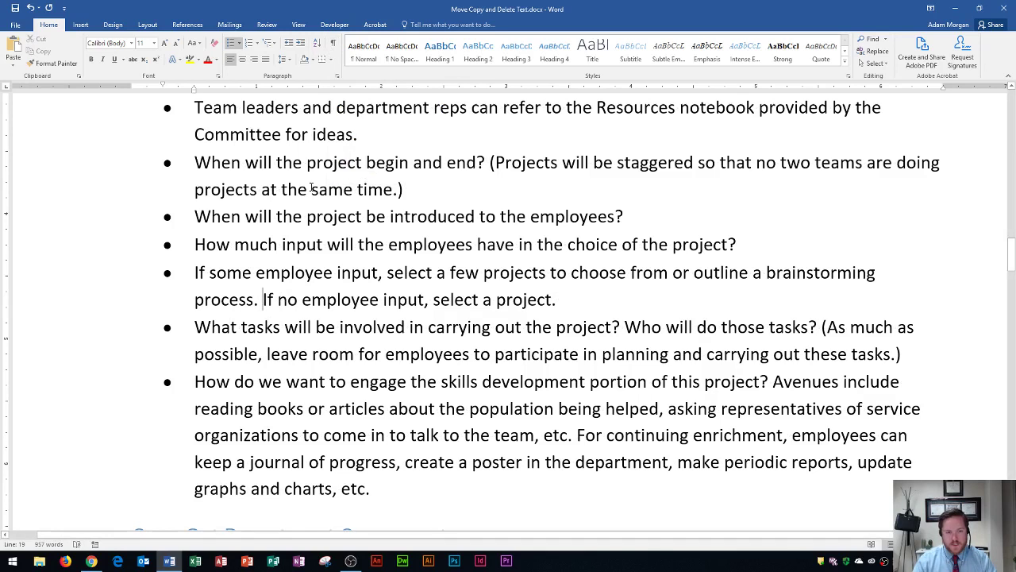